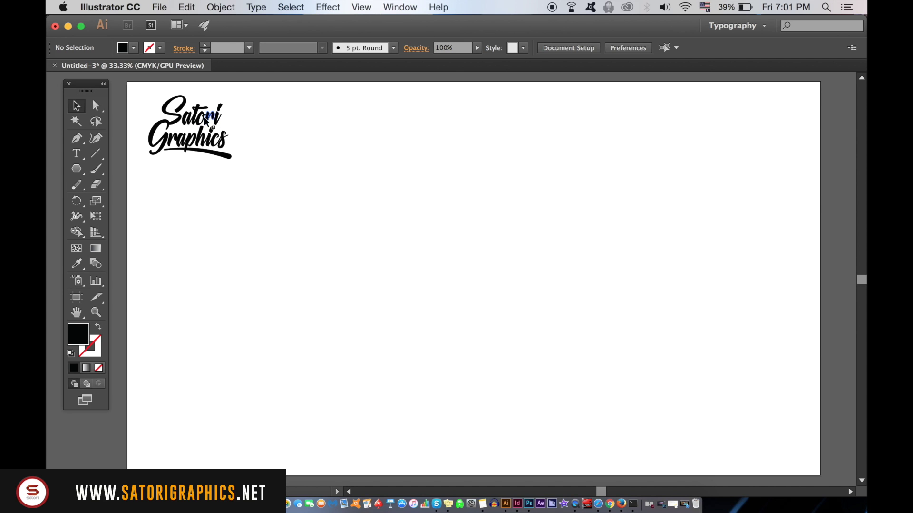
Show a panel from the Window menu and select the whole Satori Graphics logo.
{"action": "left_click", "coordinate": [399, 6]}
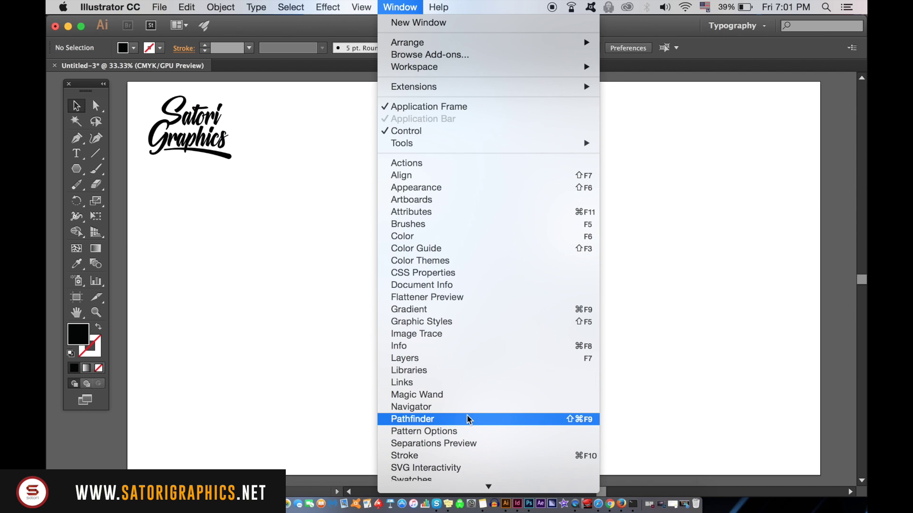
{"action": "left_click", "coordinate": [397, 233]}
{"action": "left_click_drag", "start_coordinate": [134, 92], "coordinate": [289, 201]}
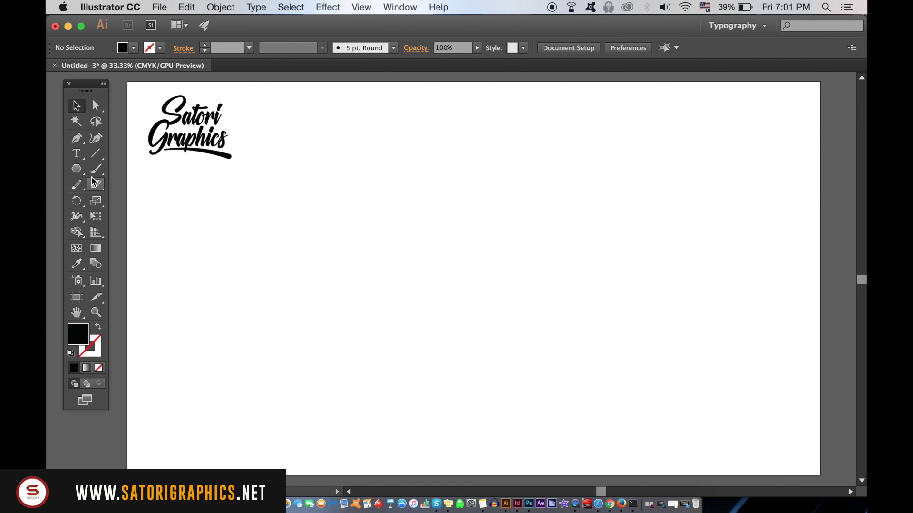
With the Ellipse Tool, Shift-drag a large solid black perfect circle in the artboard centre.
{"action": "left_click_drag", "start_coordinate": [77, 169], "coordinate": [138, 200]}
{"action": "left_click_drag", "start_coordinate": [407, 149], "coordinate": [542, 265]}
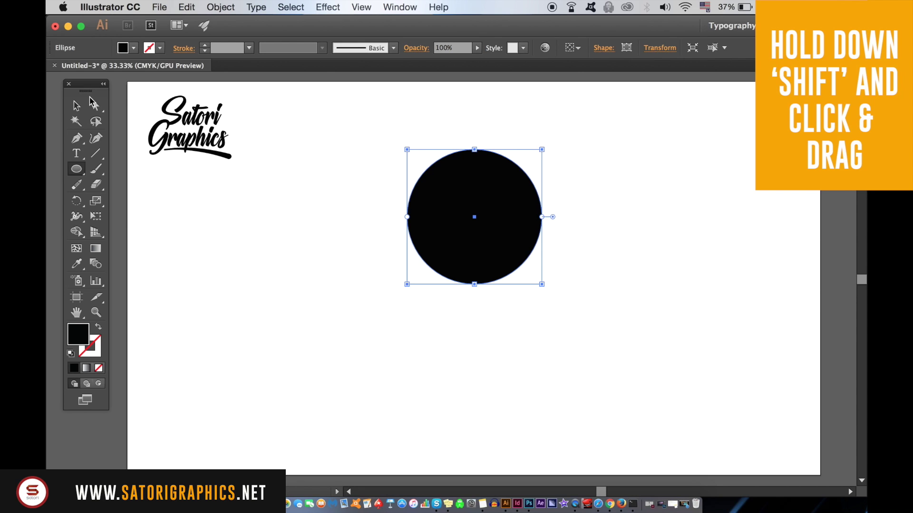
{"action": "key", "text": "v"}
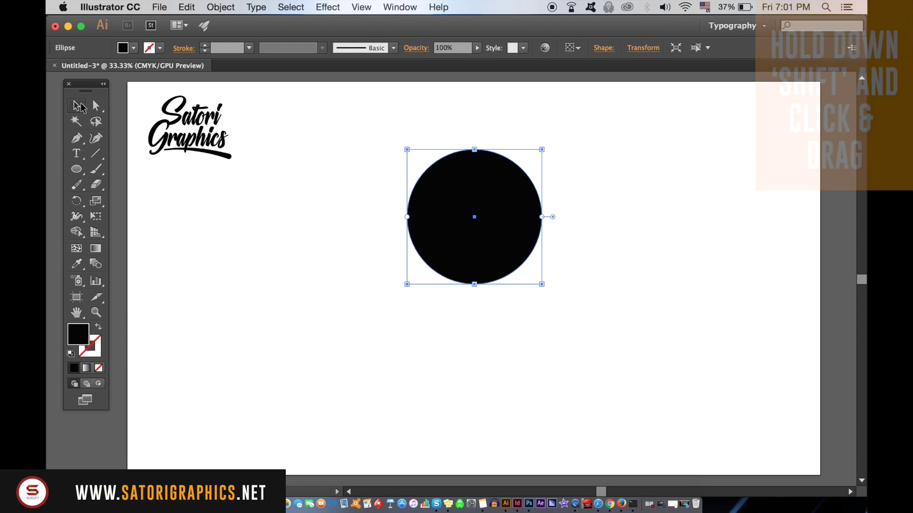
{"action": "left_click", "coordinate": [331, 137]}
Bring the Satori Graphics logo to front, move it onto the circle's centre, and enlarge it.
{"action": "left_click", "coordinate": [228, 138]}
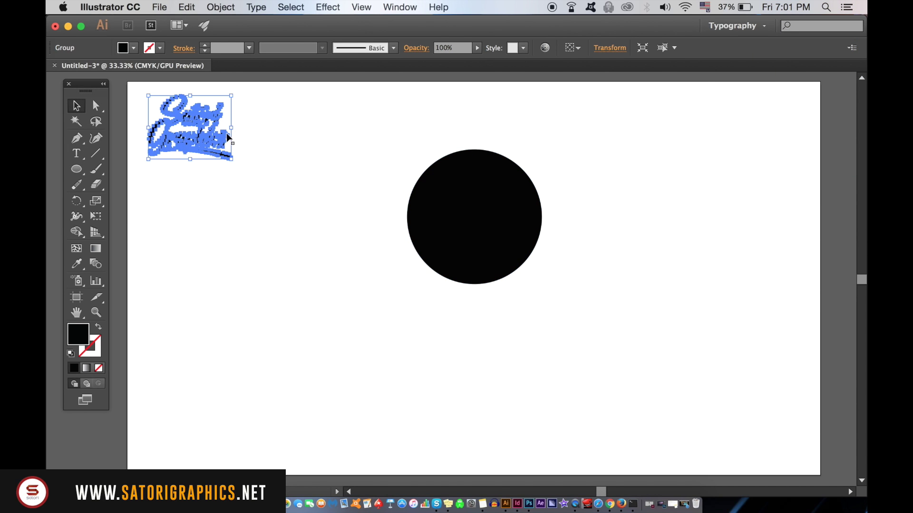
{"action": "left_click", "coordinate": [236, 7]}
{"action": "mouse_move", "coordinate": [240, 33]}
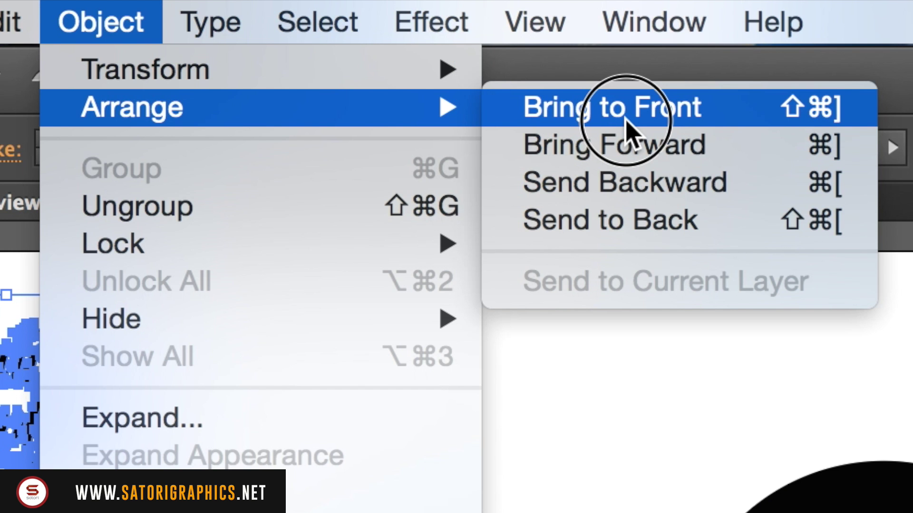
{"action": "left_click", "coordinate": [625, 122]}
{"action": "left_click_drag", "start_coordinate": [199, 125], "coordinate": [484, 213]}
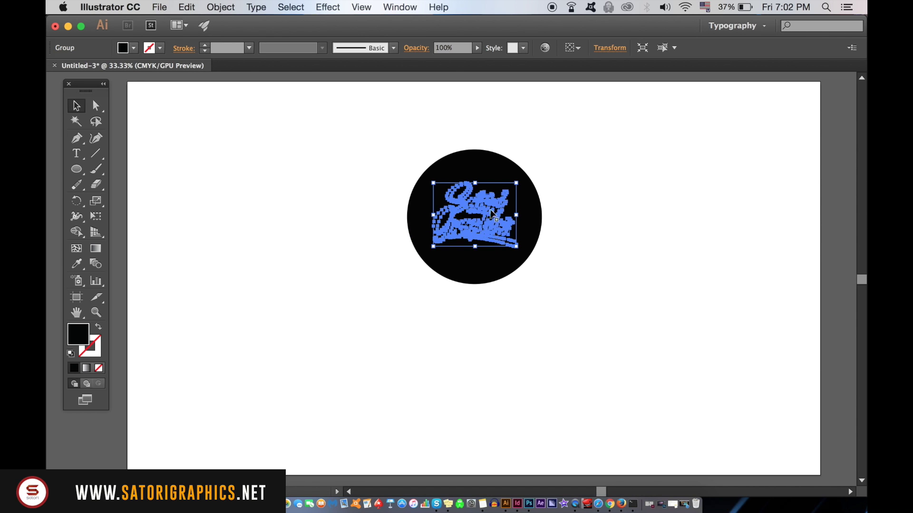
{"action": "left_click_drag", "start_coordinate": [516, 184], "coordinate": [521, 180]}
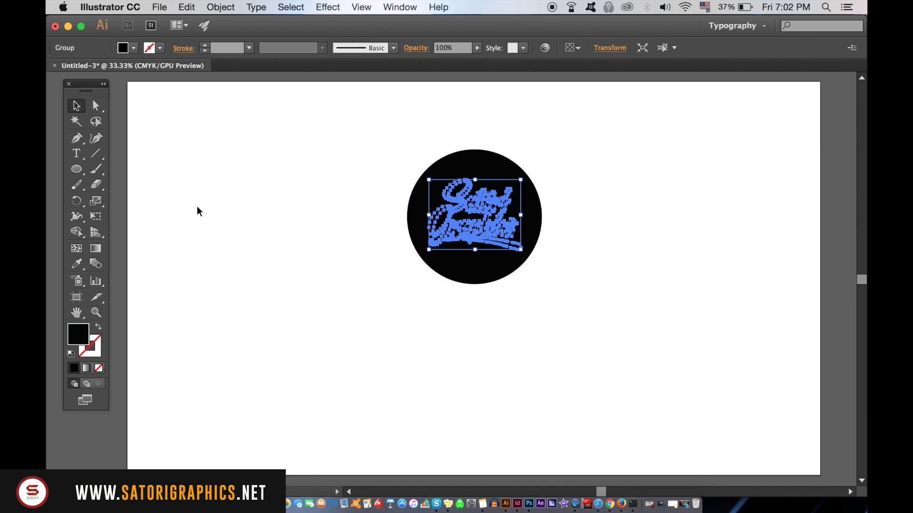
Fill the logo white using the Eyedropper.
{"action": "key", "text": "i"}
{"action": "left_click", "coordinate": [288, 247]}
{"action": "key", "text": "v"}
{"action": "left_click", "coordinate": [227, 145]}
{"action": "scroll", "coordinate": [236, 180], "scroll_direction": "right", "scroll_amount": 3}
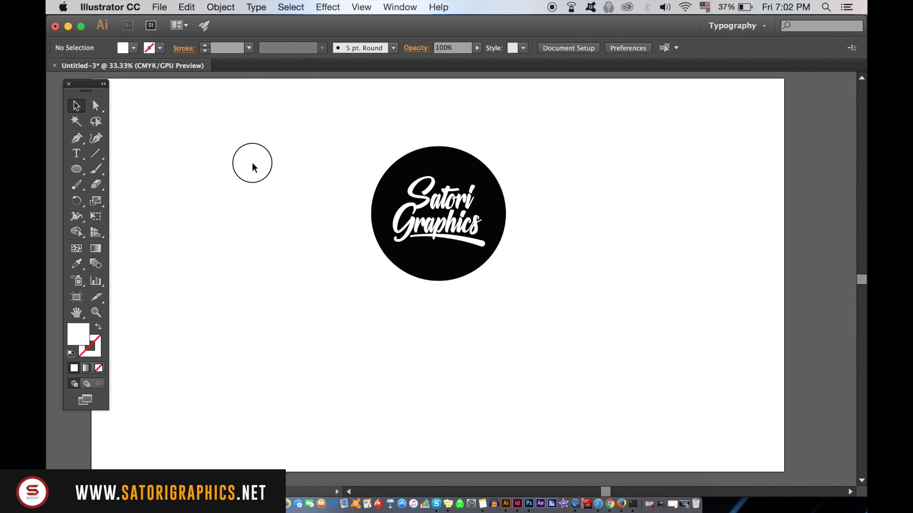
{"action": "scroll", "coordinate": [295, 159], "scroll_direction": "left", "scroll_amount": 1}
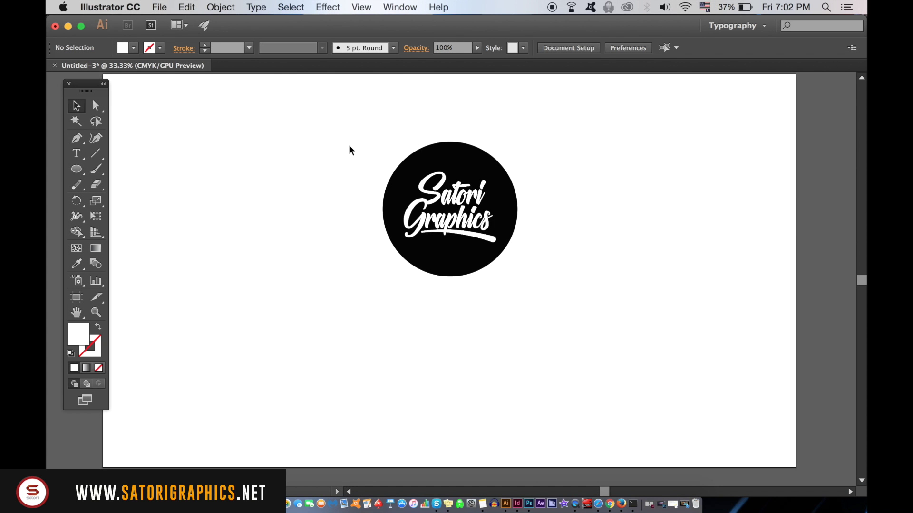
{"action": "left_click", "coordinate": [399, 6]}
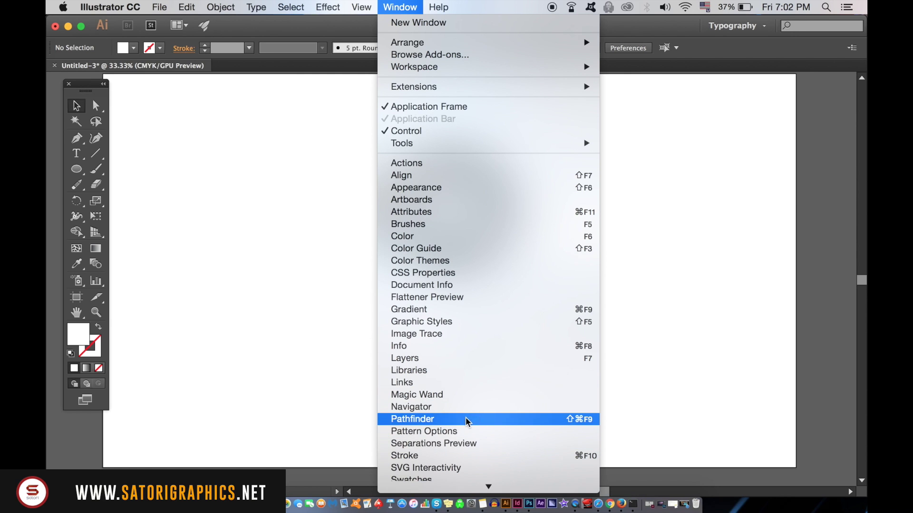
Use Pathfinder Minus Front on the circle and lettering to knock the text out.
{"action": "left_click", "coordinate": [467, 421]}
{"action": "left_click_drag", "start_coordinate": [365, 115], "coordinate": [594, 331]}
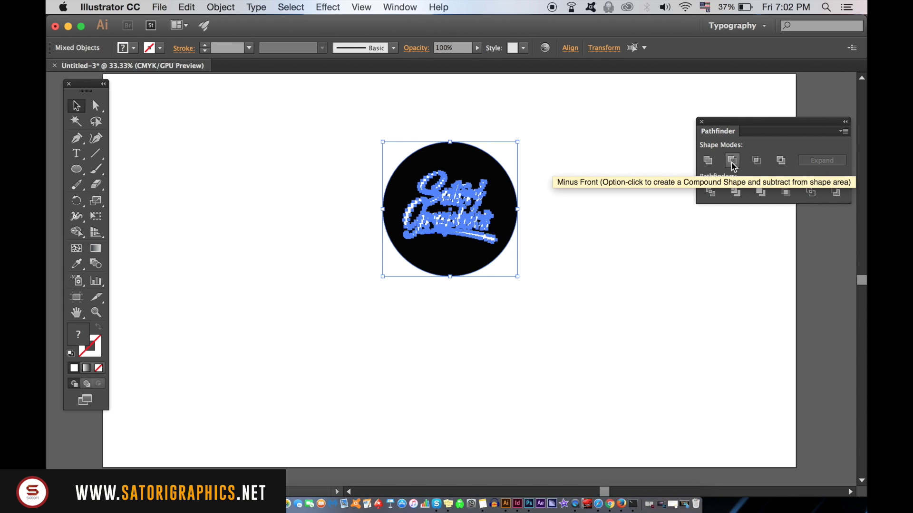
{"action": "left_click", "coordinate": [514, 261]}
{"action": "left_click", "coordinate": [637, 239]}
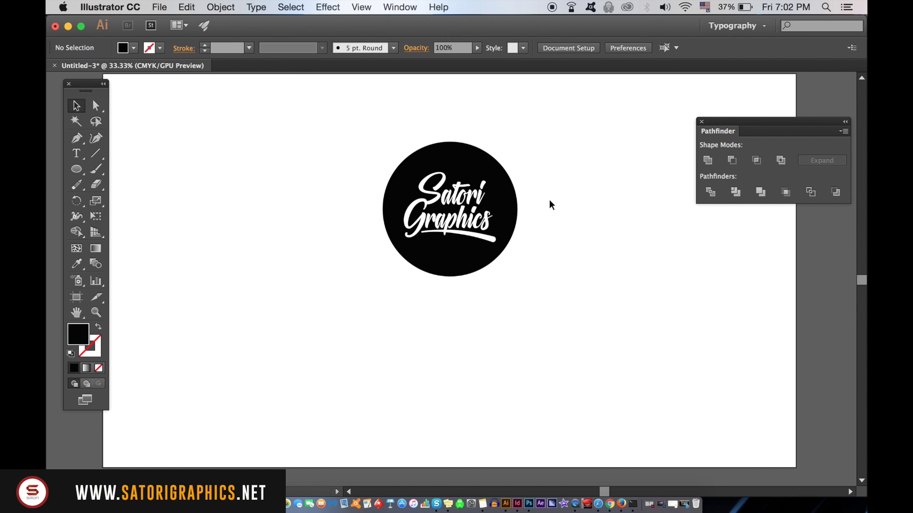
Move the knocked-out badge to the centre of the artboard.
{"action": "scroll", "coordinate": [551, 205], "scroll_direction": "left", "scroll_amount": 5}
{"action": "scroll", "coordinate": [552, 206], "scroll_direction": "up", "scroll_amount": 1}
{"action": "left_click_drag", "start_coordinate": [593, 214], "coordinate": [255, 180]}
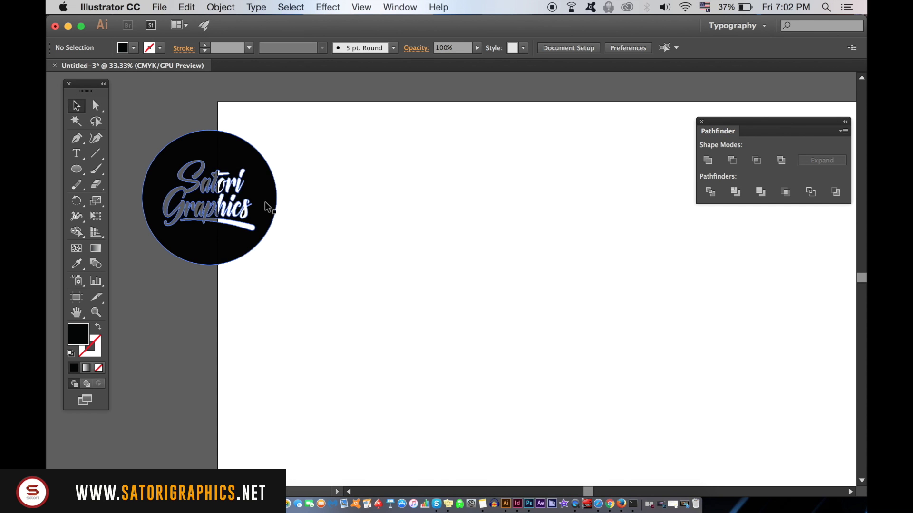
{"action": "left_click_drag", "start_coordinate": [268, 206], "coordinate": [552, 268]}
{"action": "left_click", "coordinate": [567, 359]}
{"action": "scroll", "coordinate": [547, 328], "scroll_direction": "right", "scroll_amount": 2}
{"action": "scroll", "coordinate": [547, 328], "scroll_direction": "up", "scroll_amount": 1}
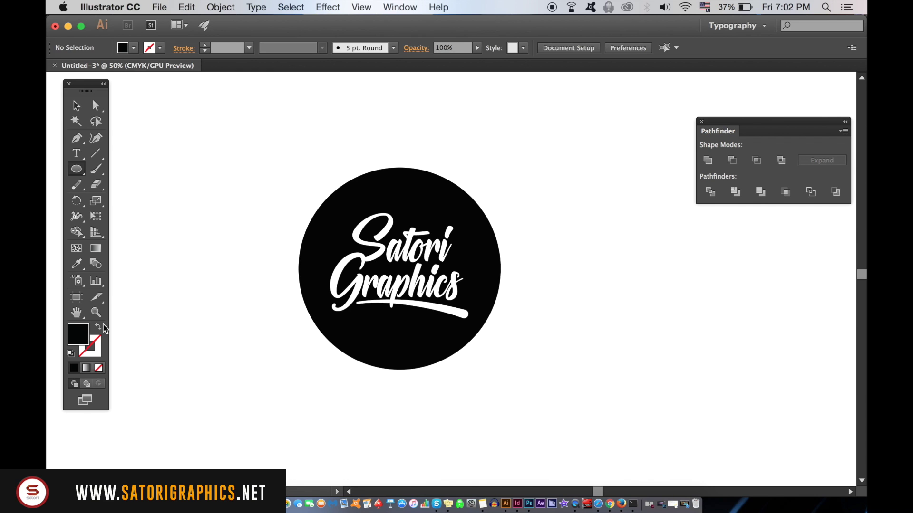
{"action": "left_click", "coordinate": [100, 327]}
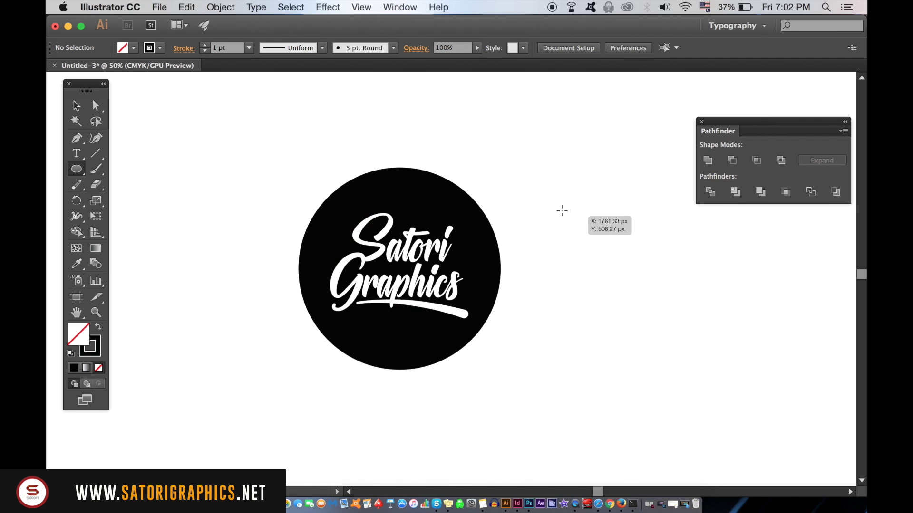
Draw an outline-only circle over the badge, shrink the badge slightly inside it, and select both.
{"action": "left_click_drag", "start_coordinate": [561, 209], "coordinate": [771, 373]}
{"action": "left_click", "coordinate": [76, 106]}
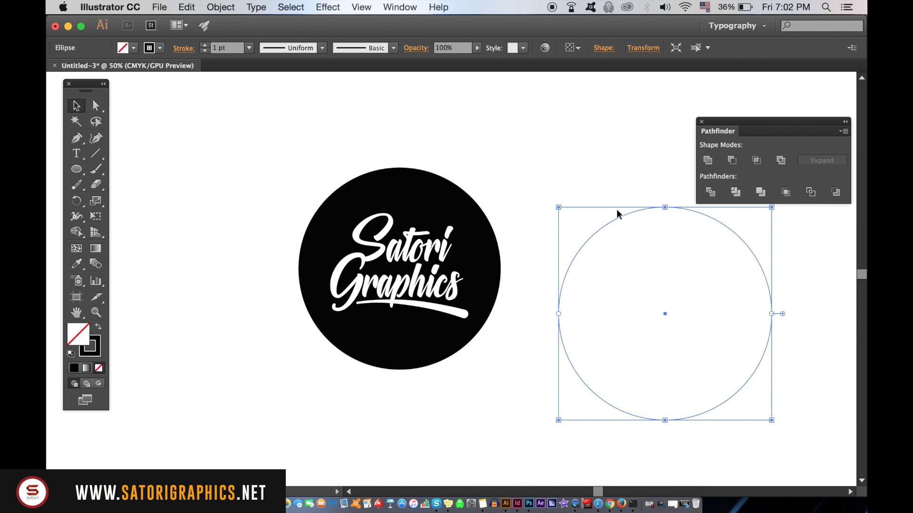
{"action": "left_click_drag", "start_coordinate": [618, 210], "coordinate": [358, 175]}
{"action": "left_click", "coordinate": [471, 223]}
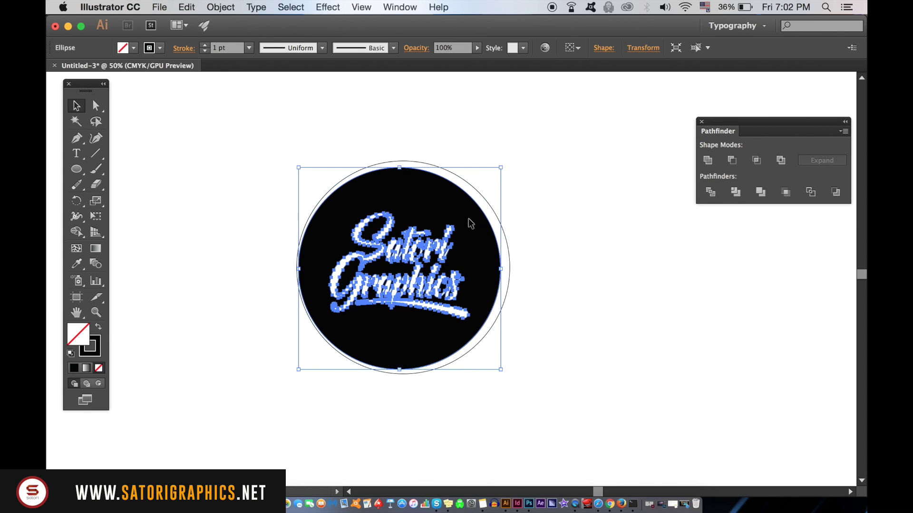
{"action": "left_click_drag", "start_coordinate": [502, 173], "coordinate": [494, 174]}
{"action": "left_click", "coordinate": [526, 161]}
{"action": "left_click_drag", "start_coordinate": [398, 137], "coordinate": [485, 257]}
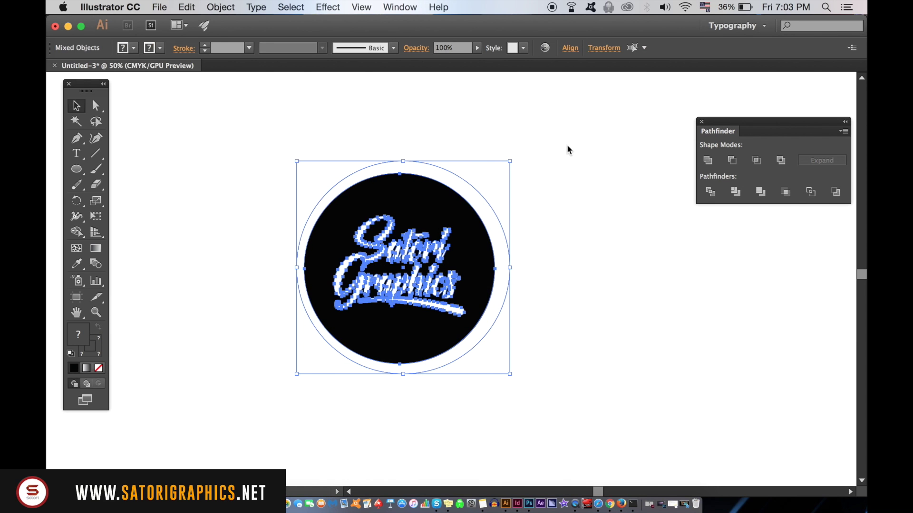
{"action": "left_click", "coordinate": [399, 7]}
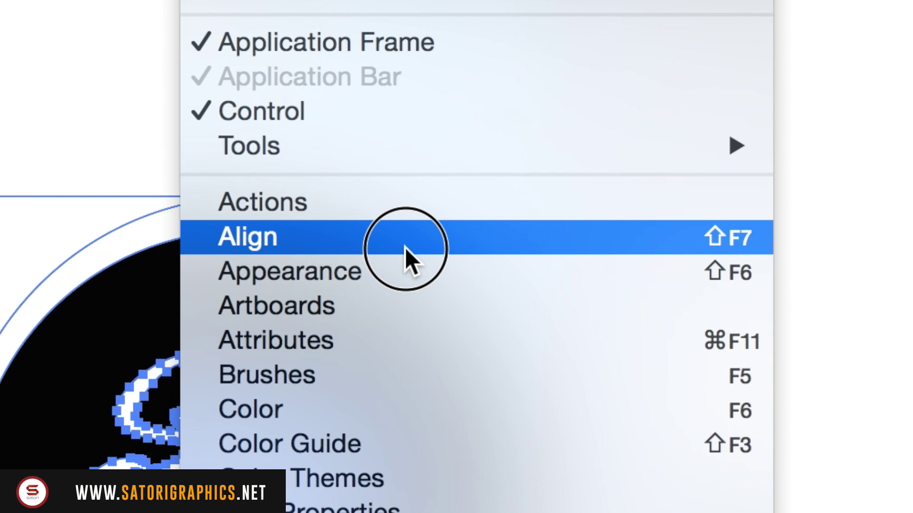
Align the outline ring and badge on both vertical and horizontal centres in the Align panel.
{"action": "left_click", "coordinate": [405, 247]}
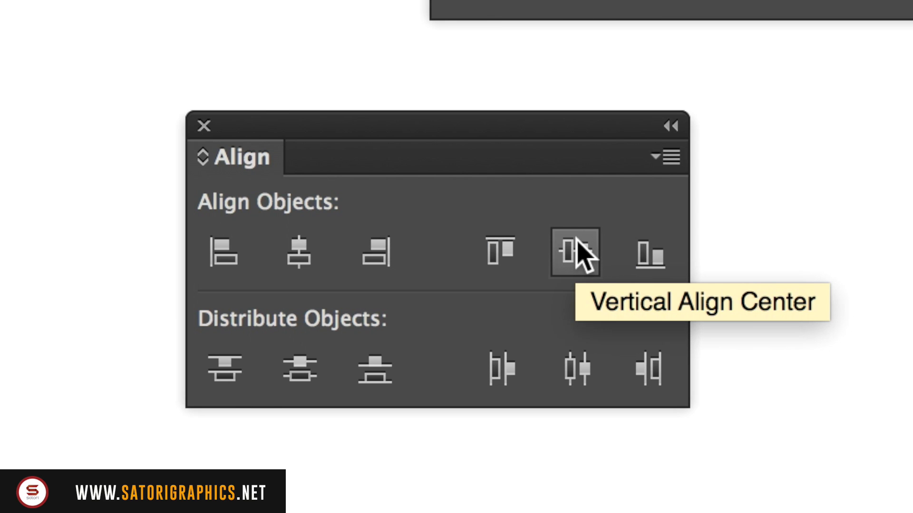
{"action": "left_click", "coordinate": [581, 253]}
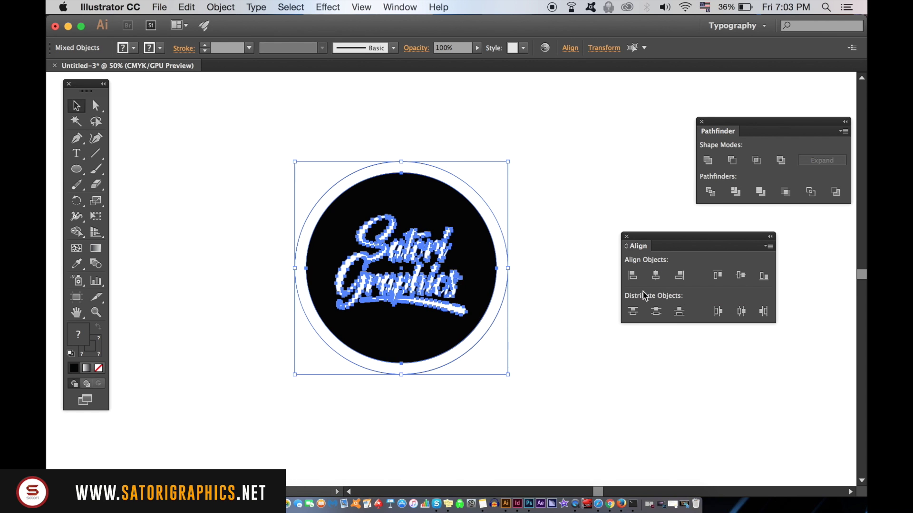
{"action": "left_click", "coordinate": [587, 336]}
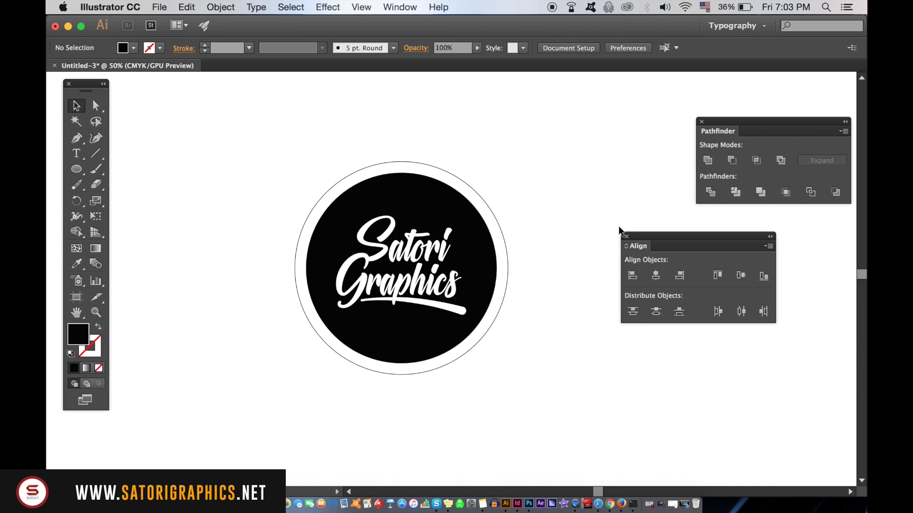
{"action": "left_click", "coordinate": [626, 236]}
Set the outline ring's stroke weight to 20 pt, then select the thin outermost circle.
{"action": "left_click", "coordinate": [475, 192]}
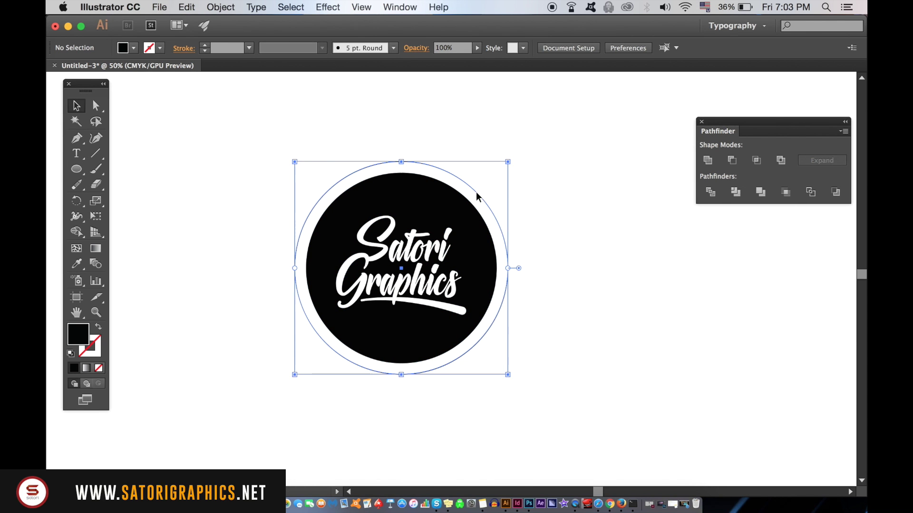
{"action": "left_click", "coordinate": [249, 48]}
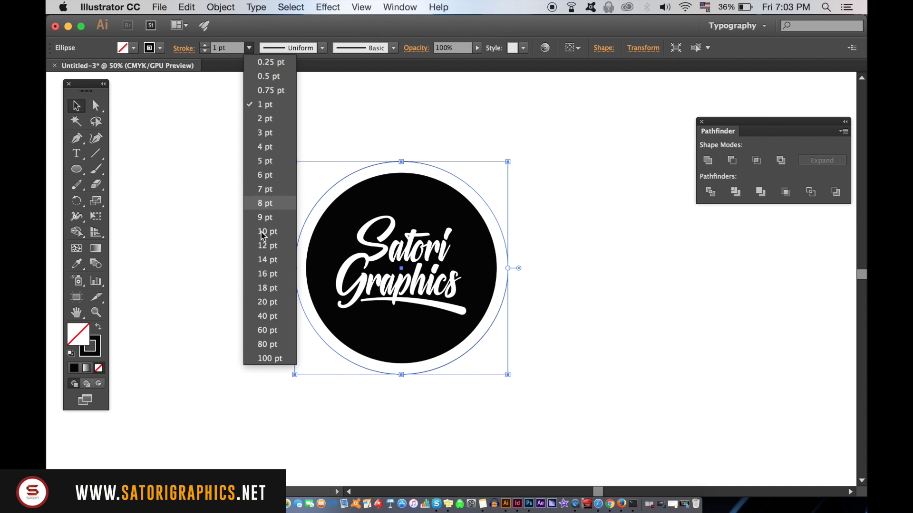
{"action": "left_click", "coordinate": [268, 304]}
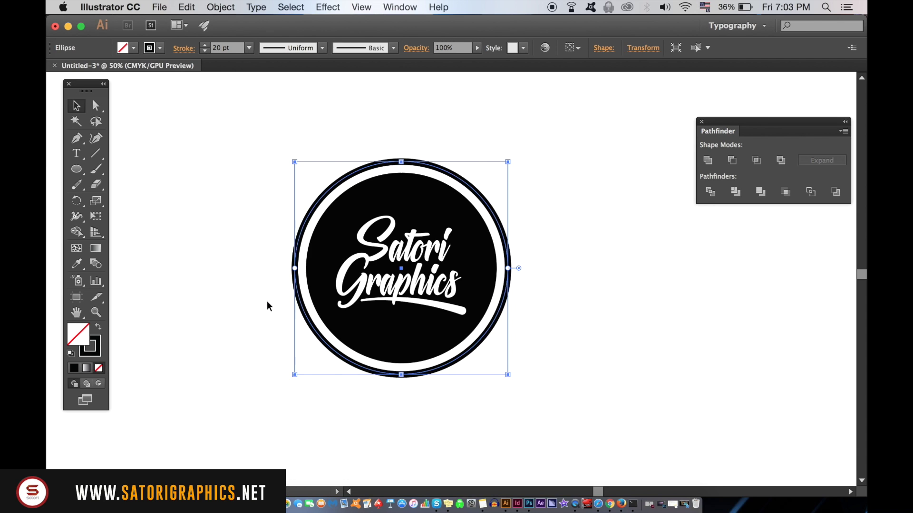
{"action": "left_click", "coordinate": [193, 253]}
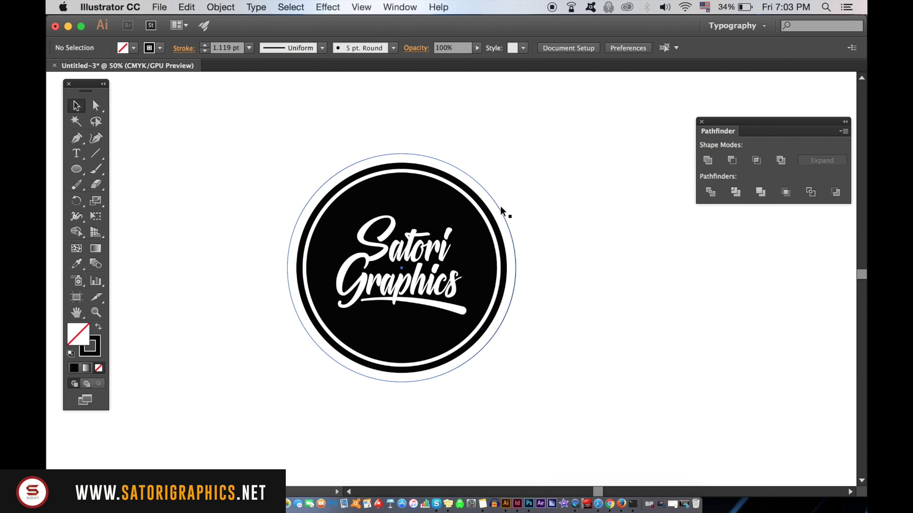
{"action": "left_click", "coordinate": [499, 206]}
Cut the thin outer circle at its left and right anchor points with the Scissors tool.
{"action": "left_click_drag", "start_coordinate": [97, 185], "coordinate": [144, 204]}
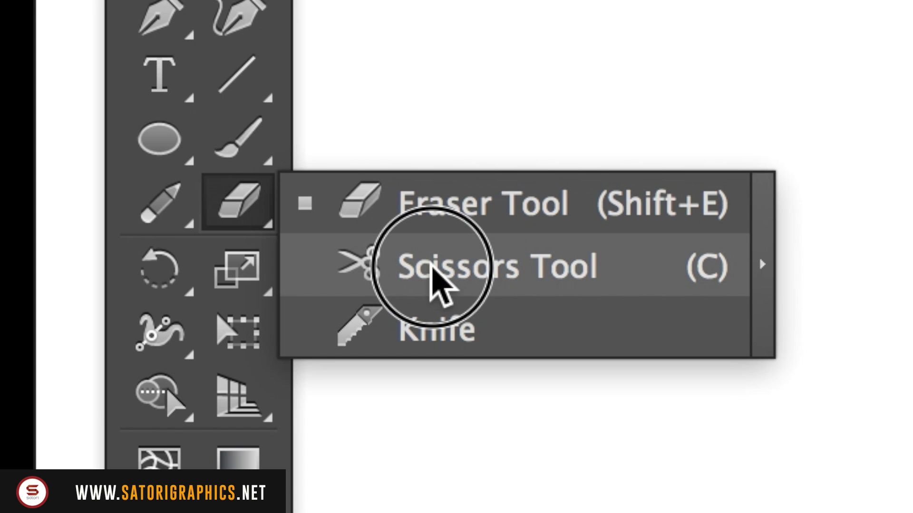
{"action": "left_click_drag", "start_coordinate": [437, 286], "coordinate": [437, 285]}
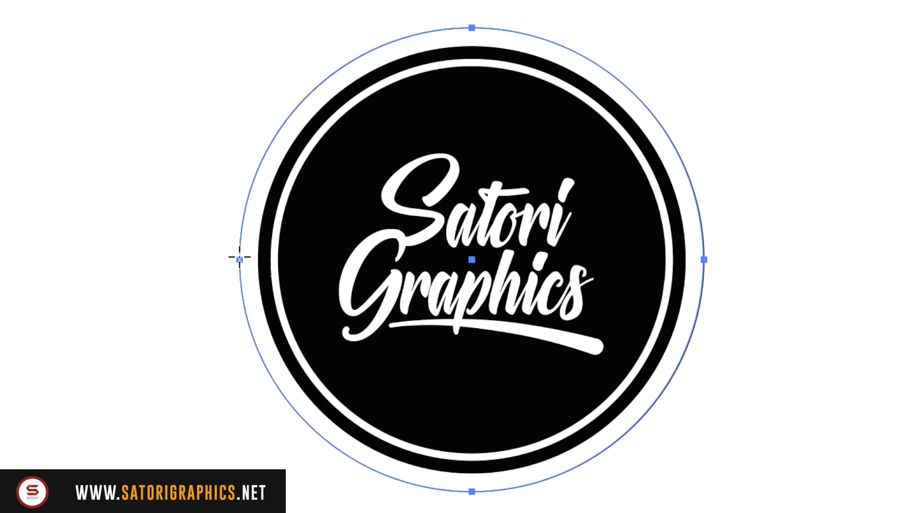
{"action": "left_click", "coordinate": [287, 268]}
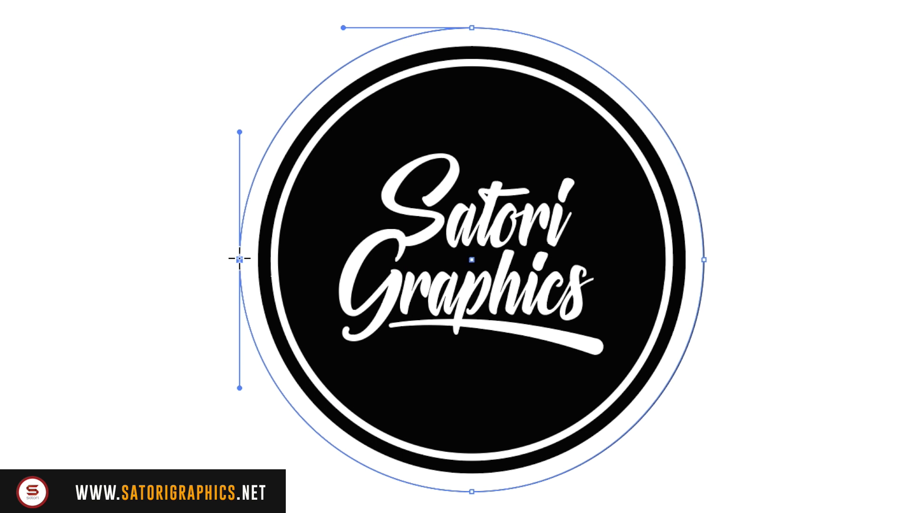
{"action": "left_click", "coordinate": [704, 259]}
{"action": "left_click", "coordinate": [86, 108]}
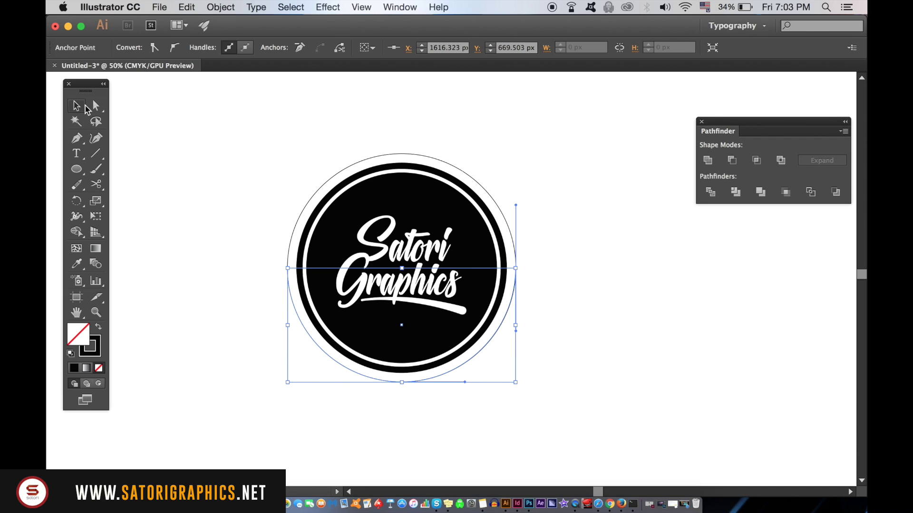
Select both circle halves and enlarge them slightly around their centre.
{"action": "left_click", "coordinate": [328, 179]}
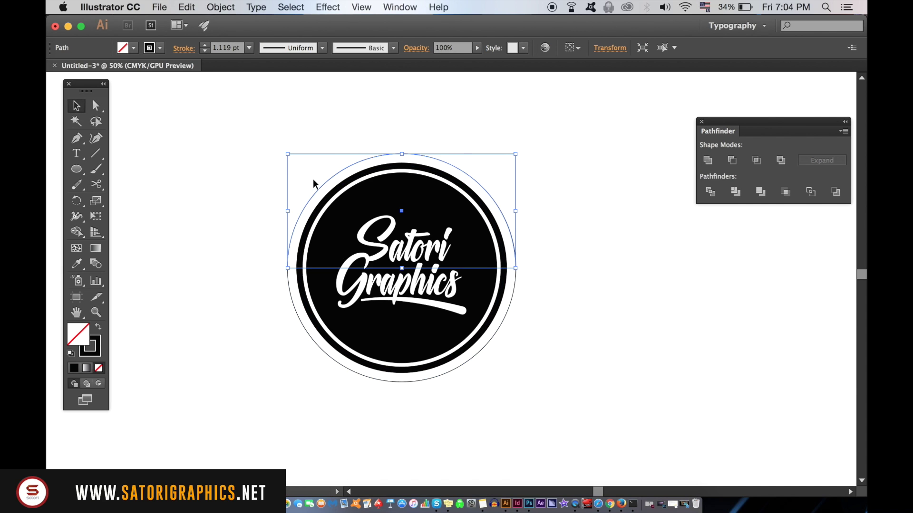
{"action": "left_click", "coordinate": [369, 376], "text": "shift"}
{"action": "left_click_drag", "start_coordinate": [515, 152], "coordinate": [524, 143]}
{"action": "left_click", "coordinate": [615, 205]}
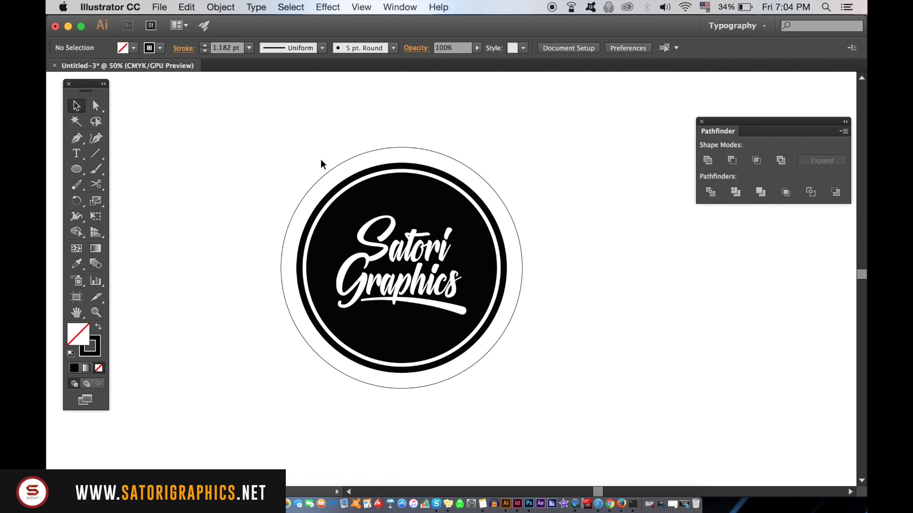
{"action": "left_click_drag", "start_coordinate": [76, 153], "coordinate": [114, 180]}
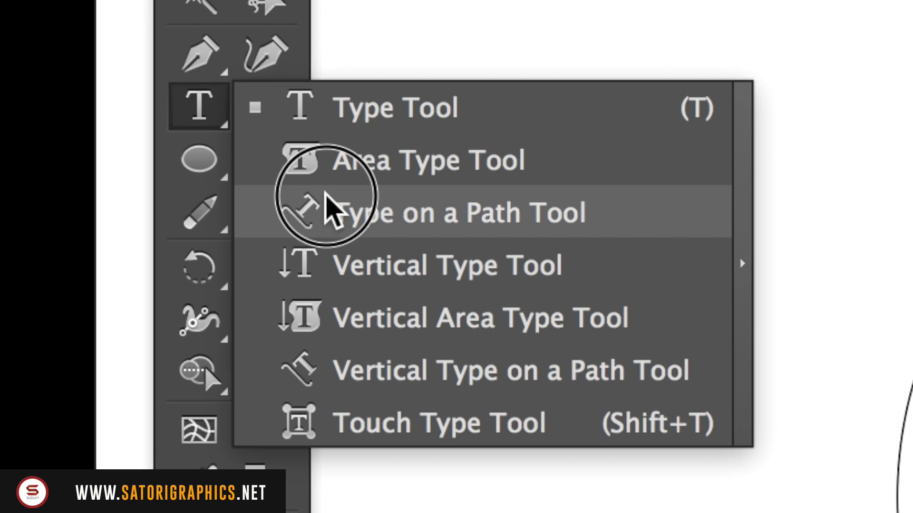
Add GRAPHIC DESIGN ERA along the upper outer arc with the Type on a Path Tool.
{"action": "left_click_drag", "start_coordinate": [333, 209], "coordinate": [333, 209]}
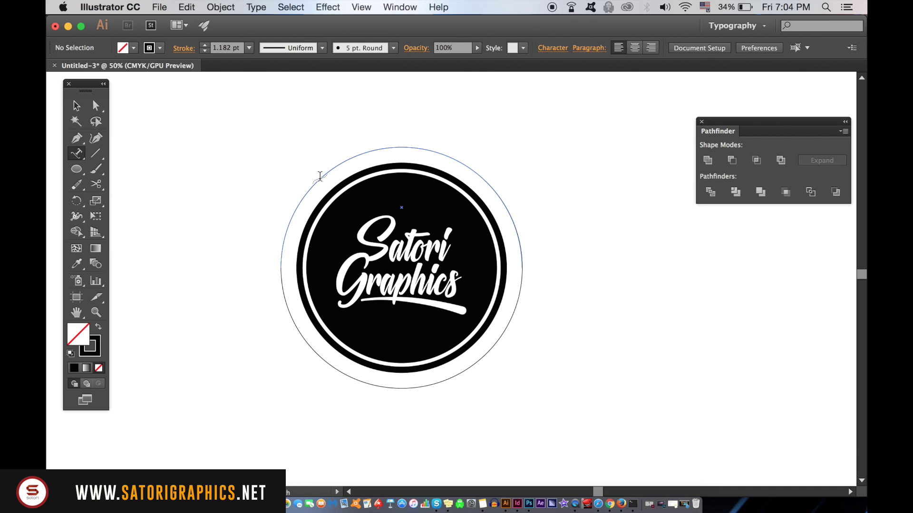
{"action": "left_click", "coordinate": [320, 177]}
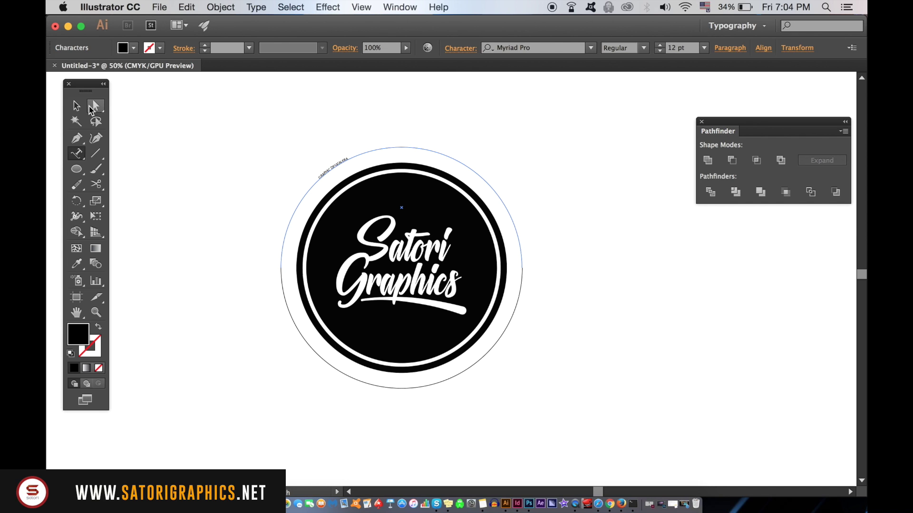
{"action": "left_click", "coordinate": [341, 169]}
{"action": "key", "text": "super+equal"}
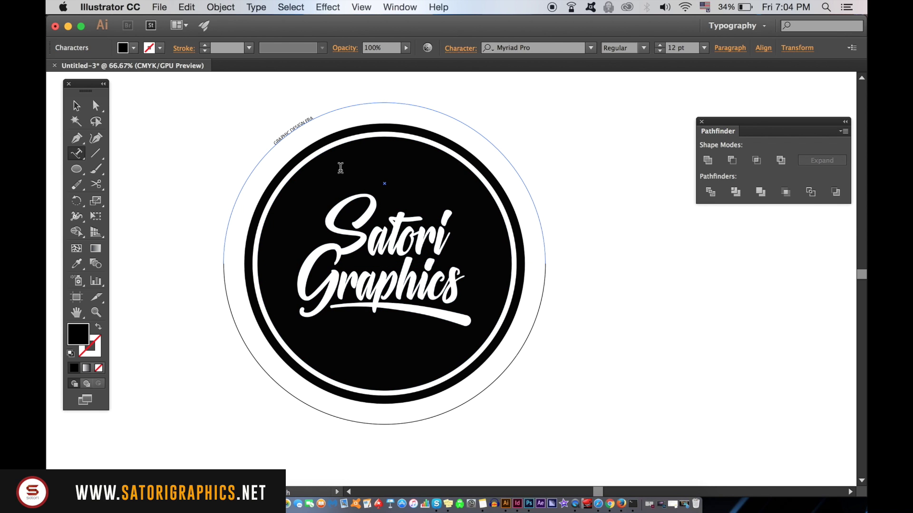
Set the arc text's font to Gobold.
{"action": "triple_click", "coordinate": [297, 127]}
{"action": "left_click", "coordinate": [590, 47]}
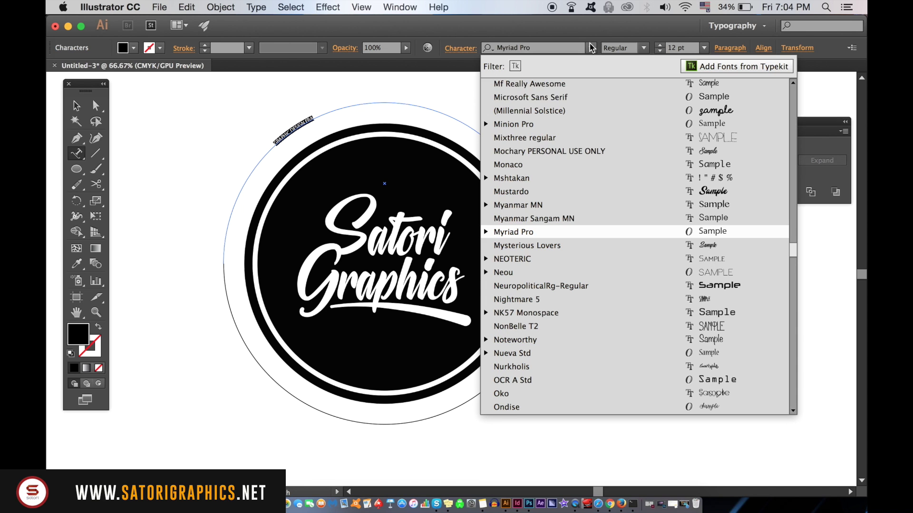
{"action": "left_click_drag", "start_coordinate": [792, 248], "coordinate": [791, 190]}
{"action": "scroll", "coordinate": [754, 267], "scroll_direction": "down", "scroll_amount": 2}
{"action": "left_click", "coordinate": [749, 280]}
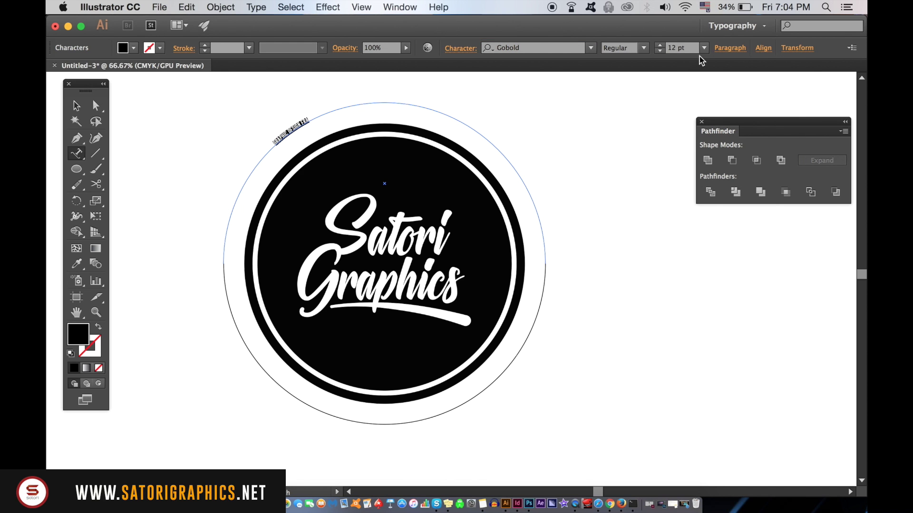
{"action": "left_click", "coordinate": [397, 6]}
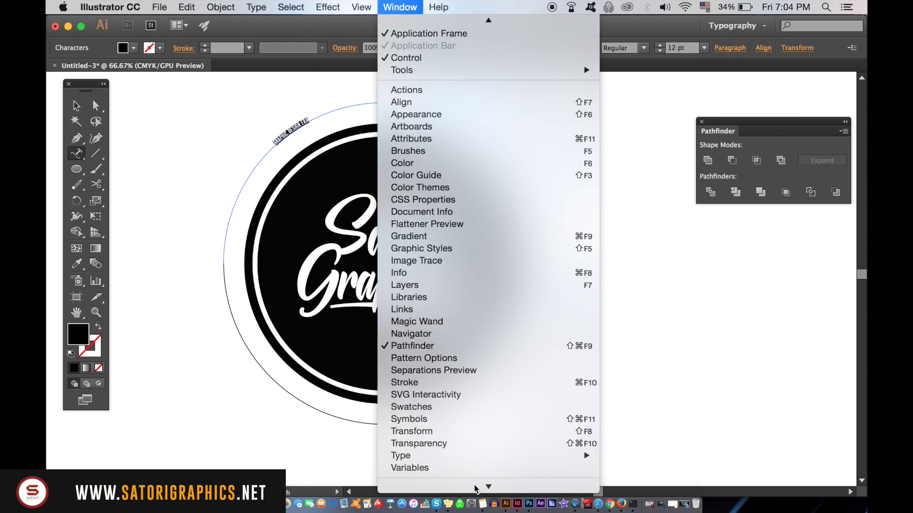
In the Character panel, set tracking to 100 and font size to 48 pt, then 44 pt.
{"action": "mouse_move", "coordinate": [469, 432]}
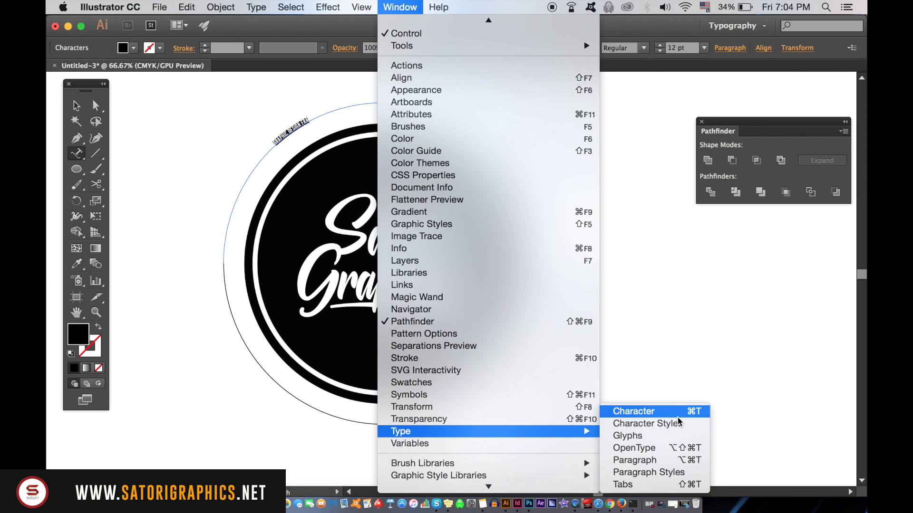
{"action": "left_click", "coordinate": [675, 412]}
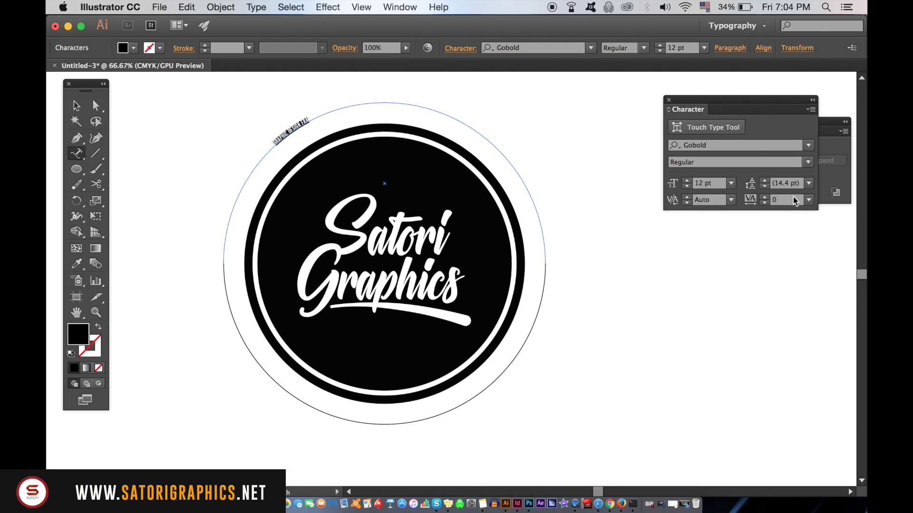
{"action": "left_click", "coordinate": [809, 200]}
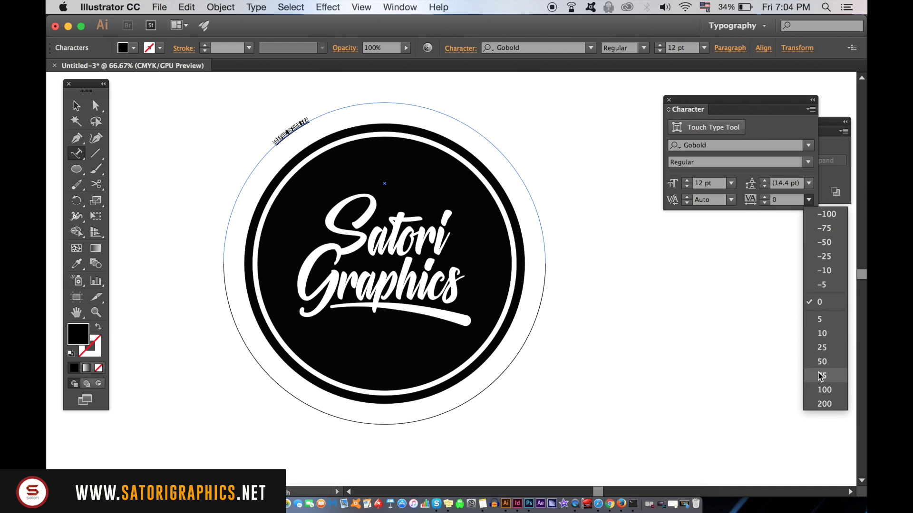
{"action": "left_click", "coordinate": [822, 389]}
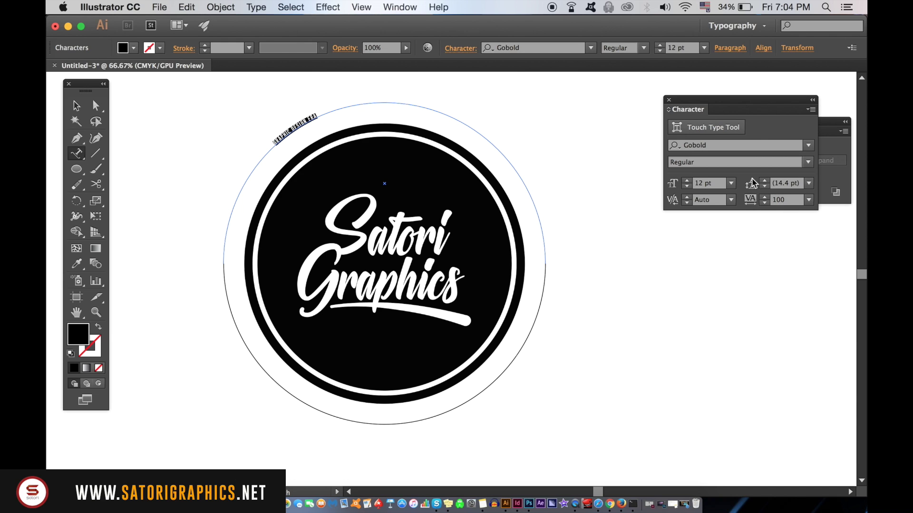
{"action": "left_click", "coordinate": [732, 183]}
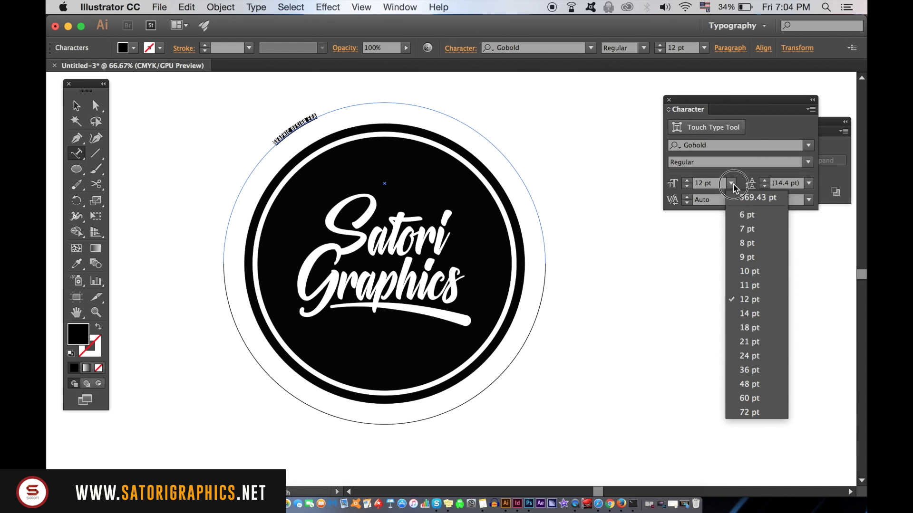
{"action": "left_click", "coordinate": [753, 383]}
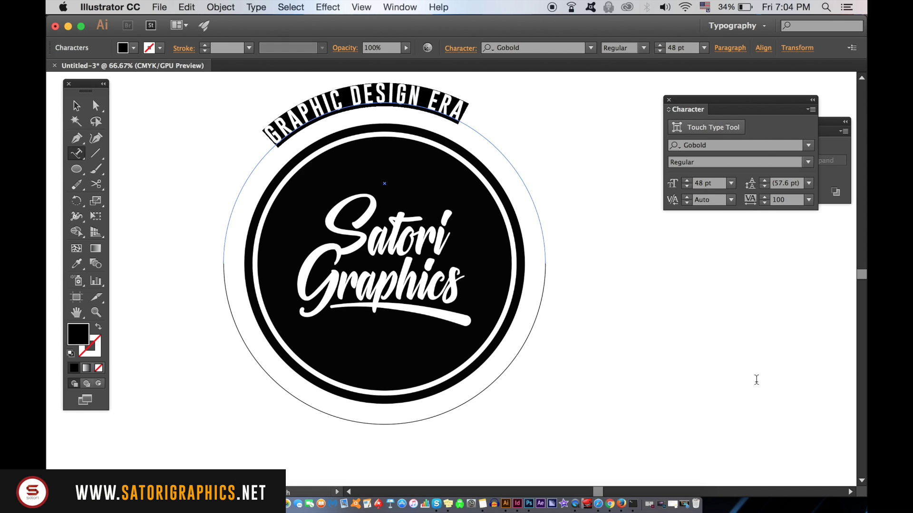
{"action": "key", "text": "super+shift+comma"}
{"action": "key", "text": "super+shift+comma"}
Widen the arc text's letter tracking to 350, then 550.
{"action": "left_click", "coordinate": [782, 200]}
{"action": "type", "text": "350"}
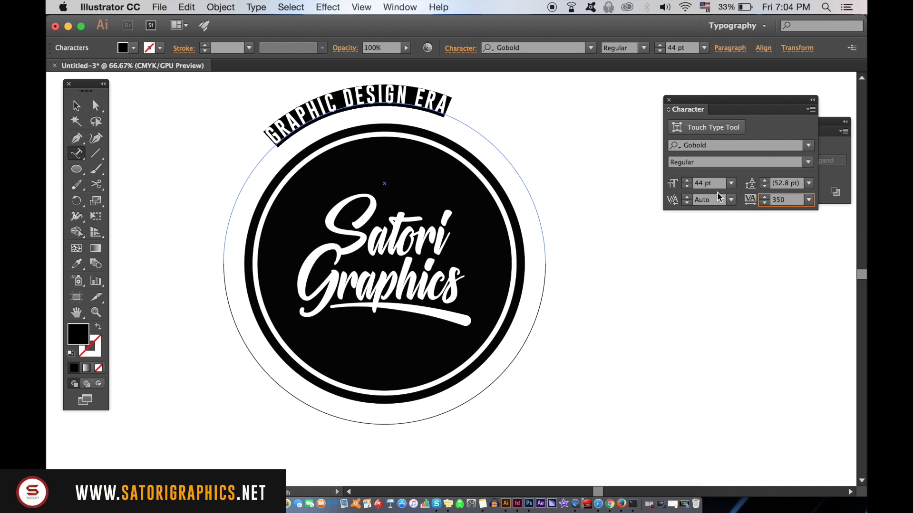
{"action": "left_click", "coordinate": [716, 196]}
{"action": "key", "text": "Tab"}
{"action": "type", "text": "550"}
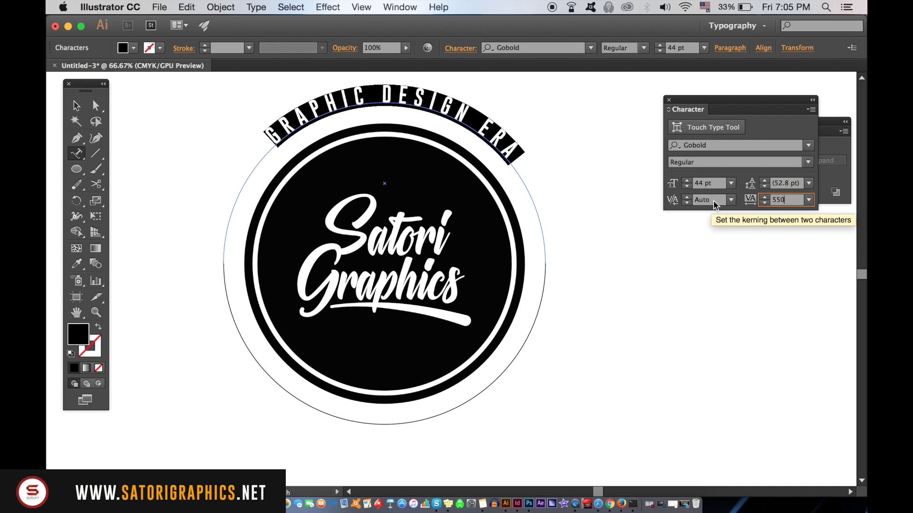
{"action": "left_click", "coordinate": [714, 200]}
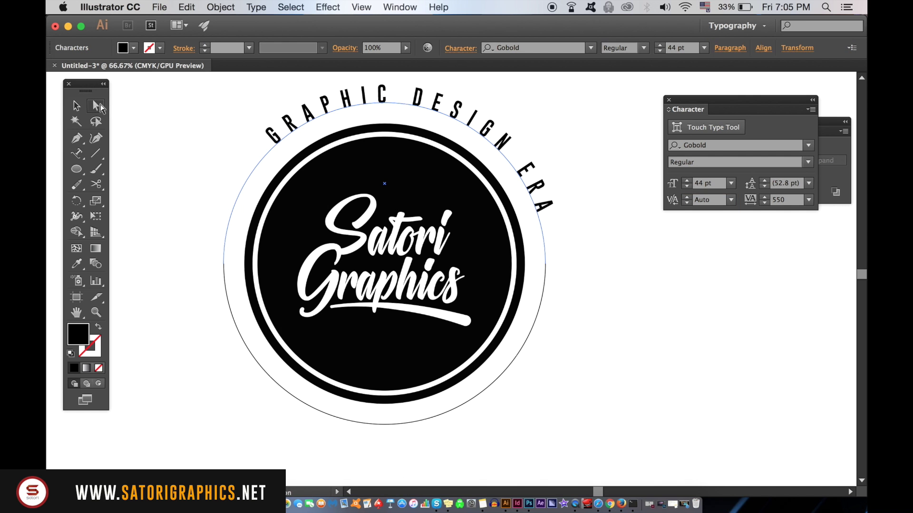
Slide GRAPHIC DESIGN ERA to centre over the badge top and drag a horizontal guide from the ruler.
{"action": "left_click", "coordinate": [191, 109]}
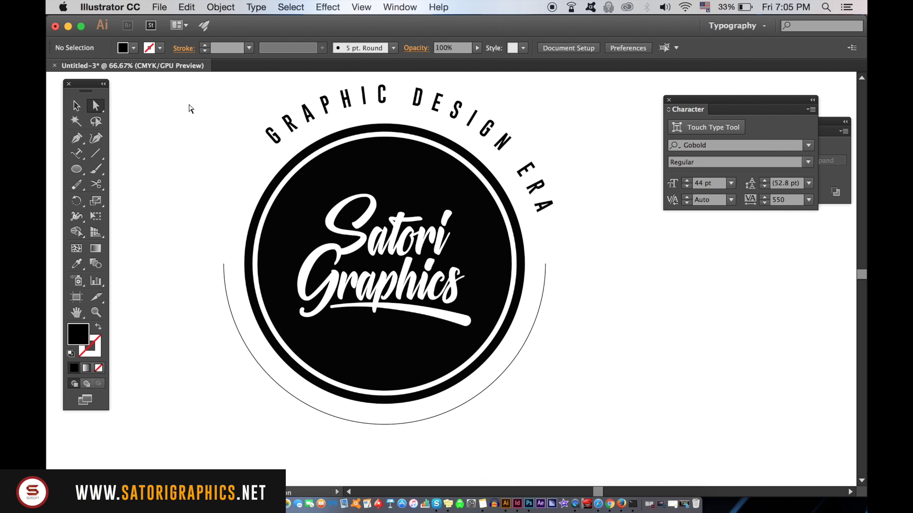
{"action": "left_click", "coordinate": [295, 127]}
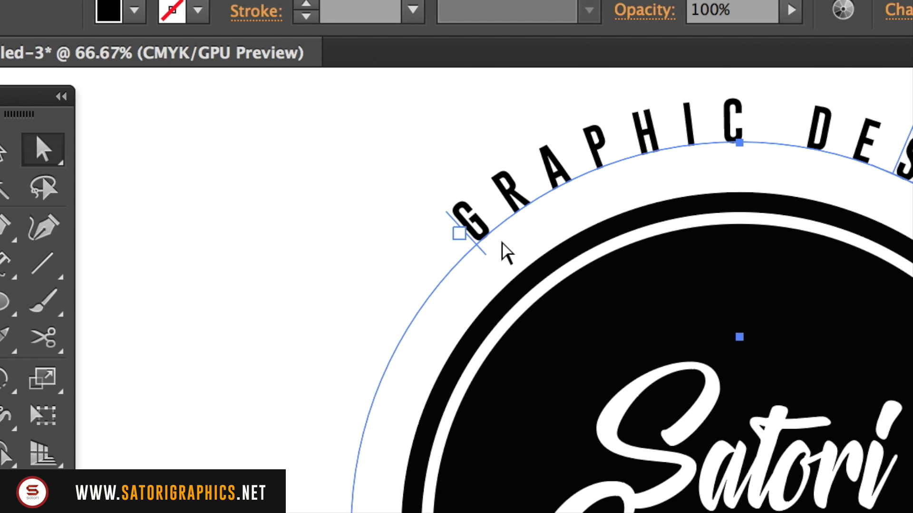
{"action": "left_click_drag", "start_coordinate": [279, 149], "coordinate": [264, 165]}
{"action": "left_click_drag", "start_coordinate": [444, 292], "coordinate": [421, 325]}
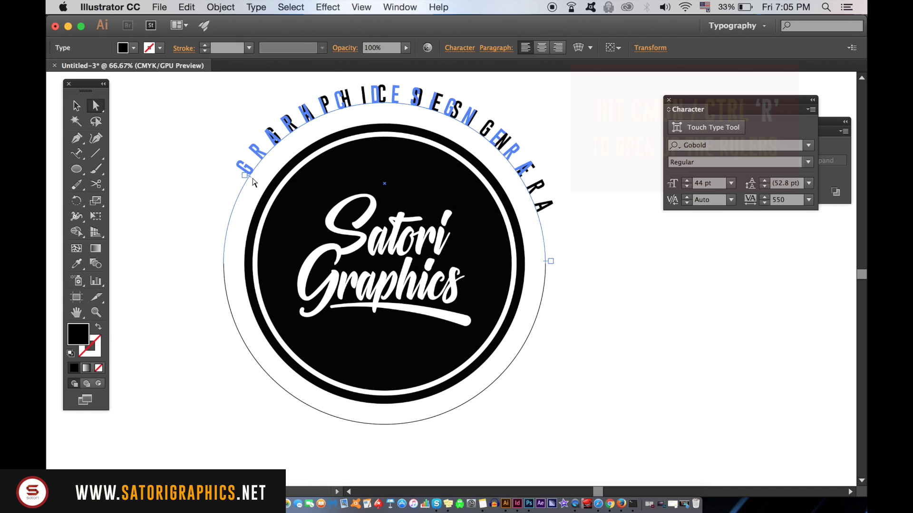
{"action": "key", "text": "super+r"}
{"action": "left_click_drag", "start_coordinate": [297, 80], "coordinate": [309, 444]}
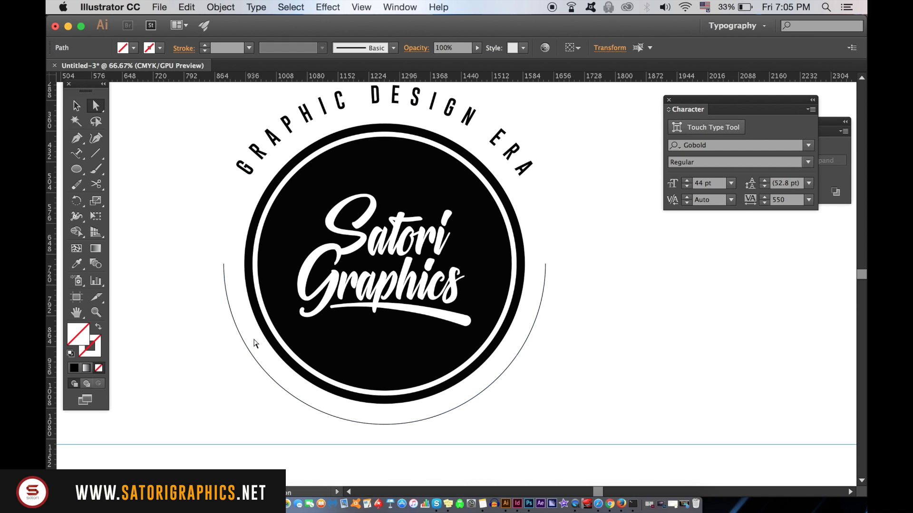
Type 'WEEKLY' along the lower outer arc as path text.
{"action": "left_click", "coordinate": [80, 151]}
{"action": "left_click", "coordinate": [80, 151]}
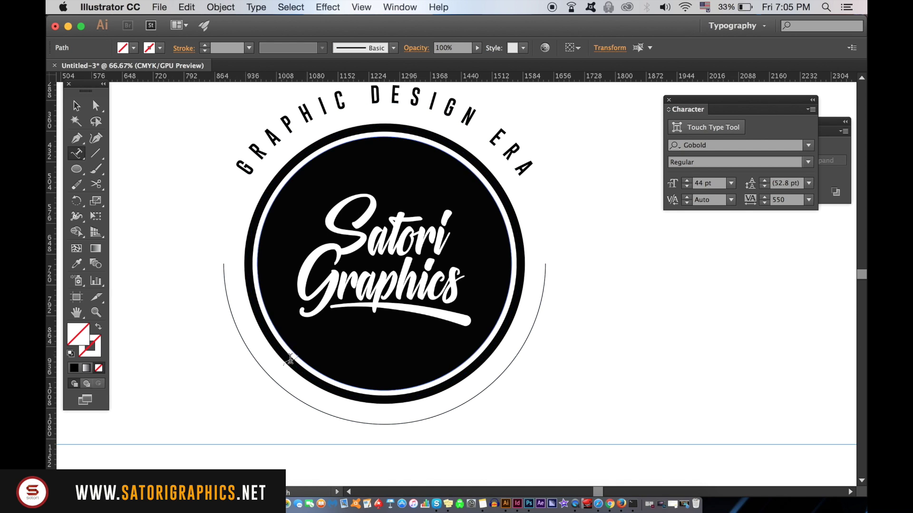
{"action": "left_click", "coordinate": [296, 399]}
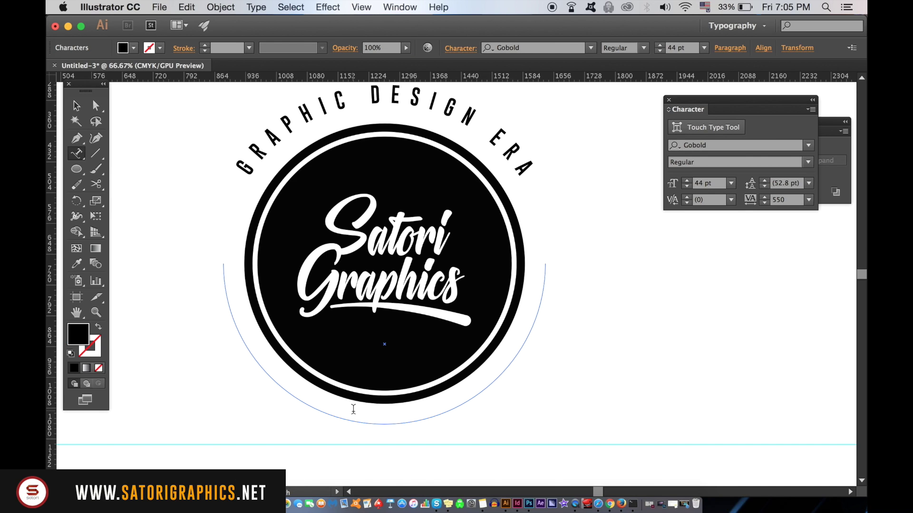
{"action": "type", "text": "WEE"}
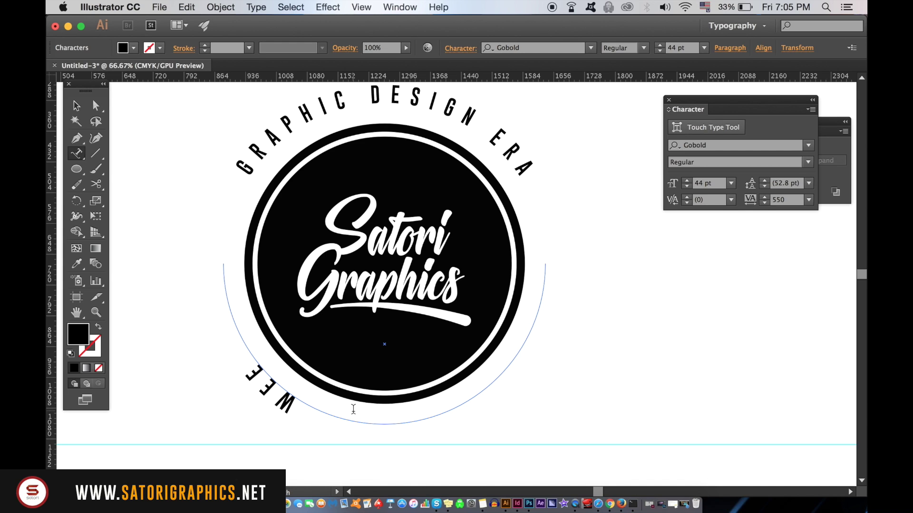
{"action": "type", "text": "KLY"}
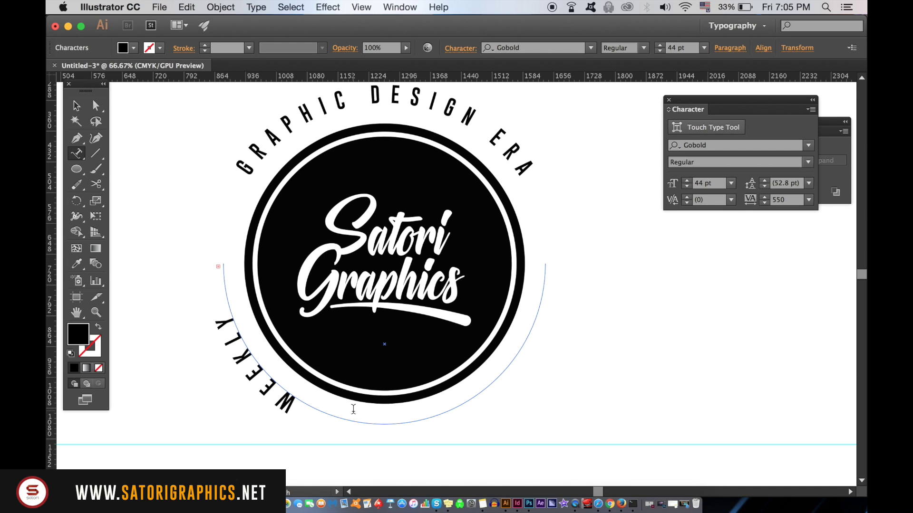
Flip the bottom arc text inside the circle so it reads upright, and nudge it down.
{"action": "left_click", "coordinate": [96, 106]}
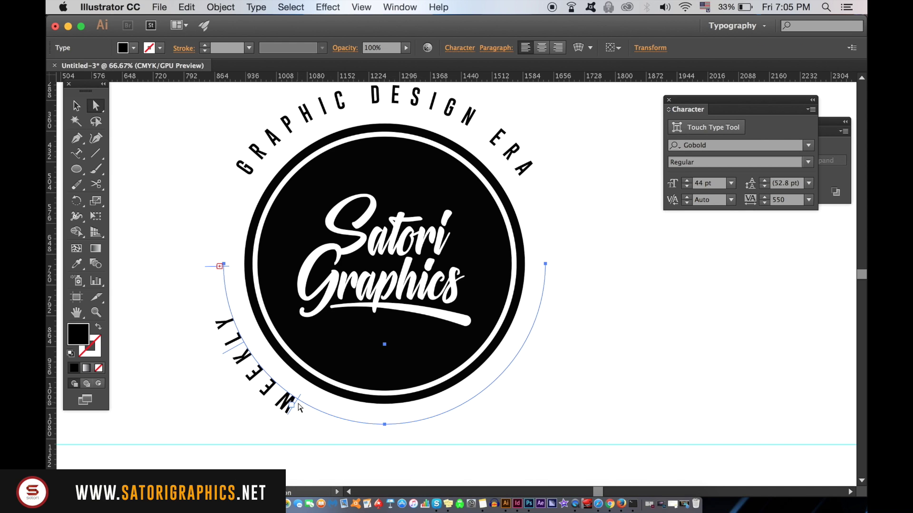
{"action": "left_click_drag", "start_coordinate": [298, 405], "coordinate": [547, 350]}
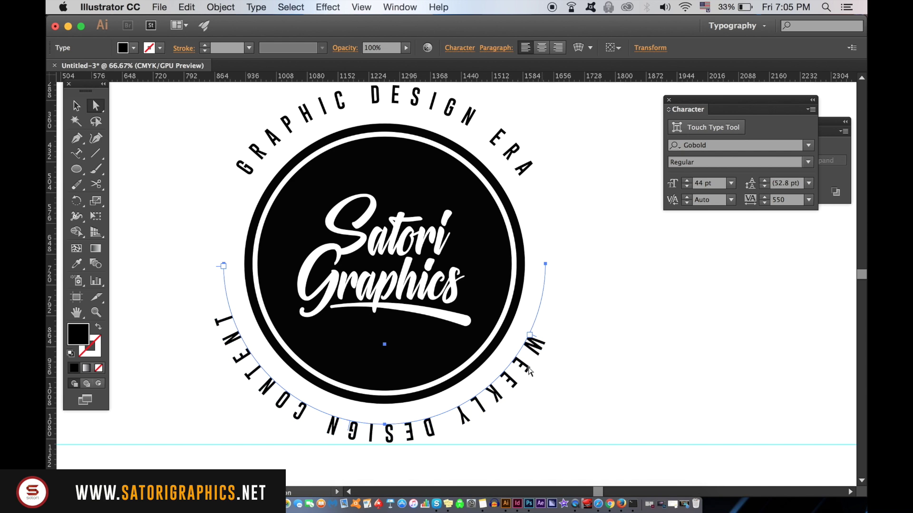
{"action": "left_click_drag", "start_coordinate": [465, 297], "coordinate": [582, 269]}
{"action": "left_click", "coordinate": [77, 113]}
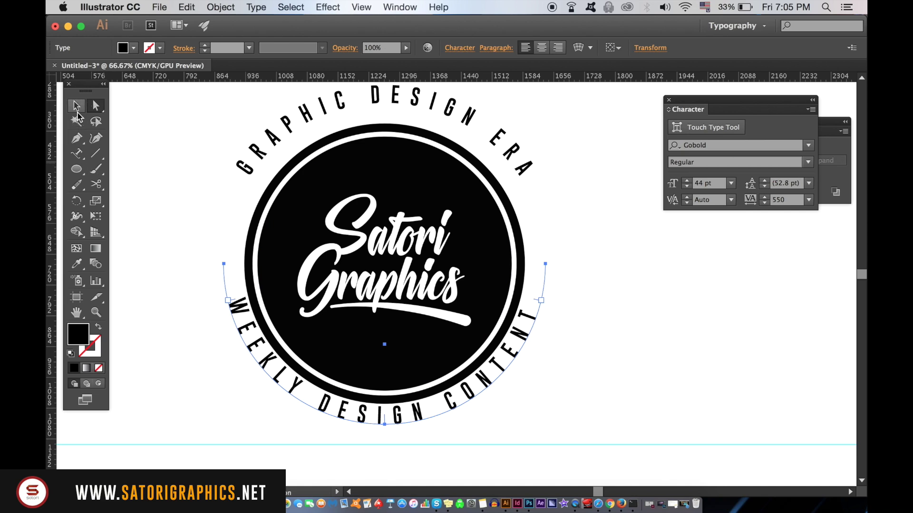
{"action": "key", "text": "Down"}
{"action": "key", "text": "Down"}
{"action": "key", "text": "Down"}
{"action": "key", "text": "Down"}
{"action": "key", "text": "Down"}
{"action": "key", "text": "Down"}
{"action": "key", "text": "Down"}
{"action": "key", "text": "Down"}
{"action": "key", "text": "Down"}
{"action": "key", "text": "Down"}
{"action": "key", "text": "Down"}
{"action": "key", "text": "Down"}
{"action": "key", "text": "Down"}
{"action": "key", "text": "Down"}
{"action": "key", "text": "Down"}
{"action": "key", "text": "Down"}
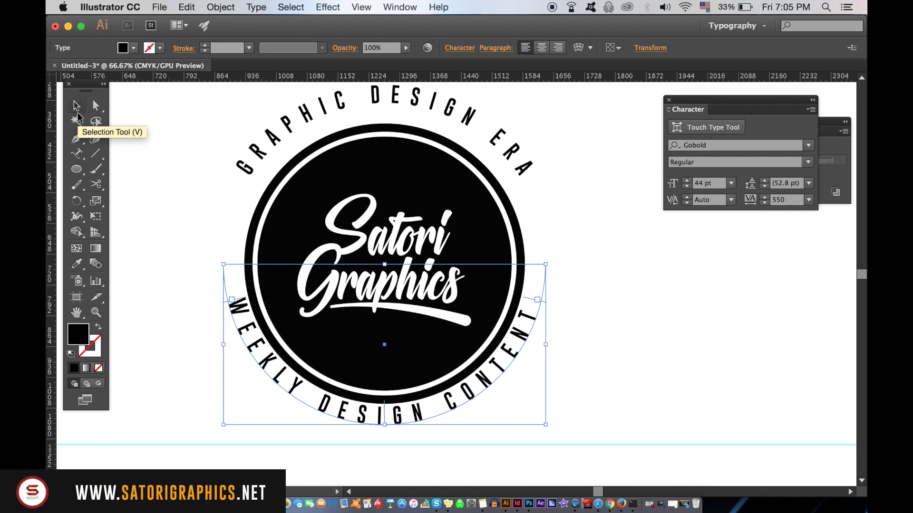
{"action": "key", "text": "Down"}
{"action": "key", "text": "Down"}
{"action": "key", "text": "Down"}
{"action": "key", "text": "Down"}
{"action": "key", "text": "Down"}
{"action": "key", "text": "Down"}
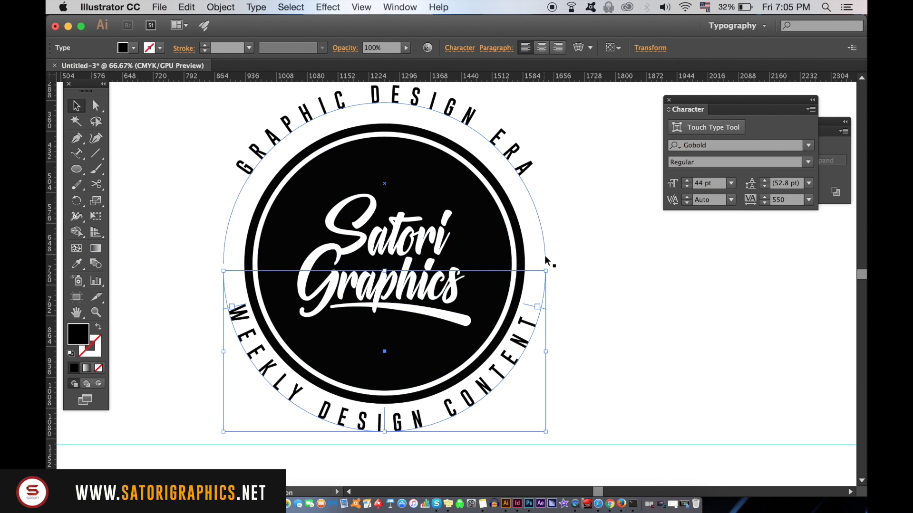
{"action": "left_click", "coordinate": [544, 265]}
{"action": "left_click", "coordinate": [550, 265]}
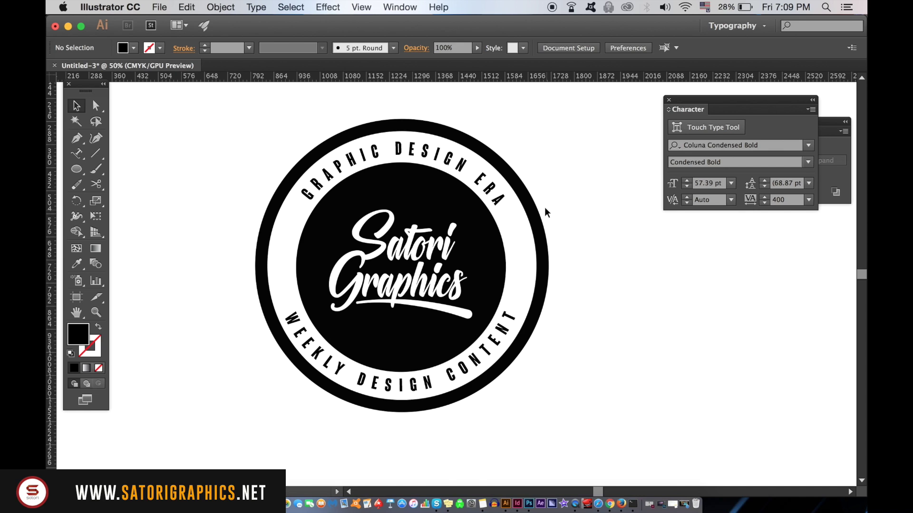
Pull a horizontal guide down onto the badge as a centring reference.
{"action": "left_click", "coordinate": [341, 192]}
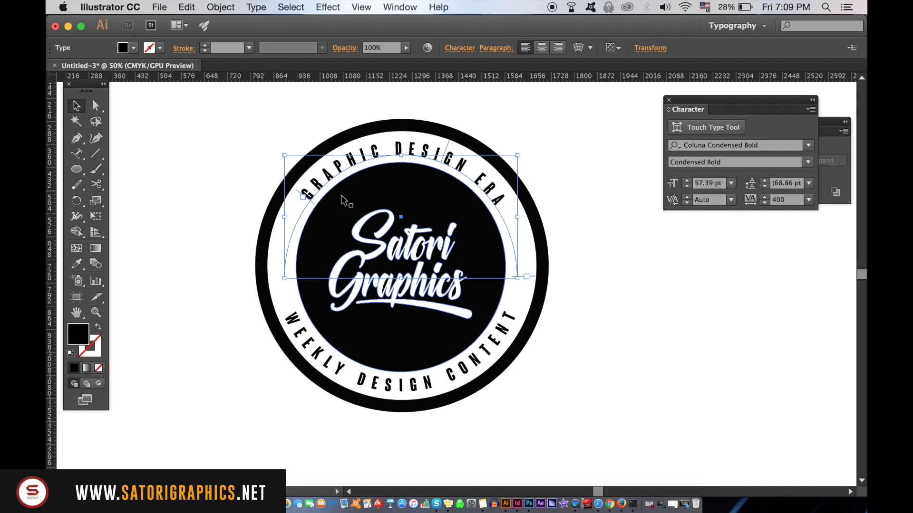
{"action": "left_click", "coordinate": [281, 217]}
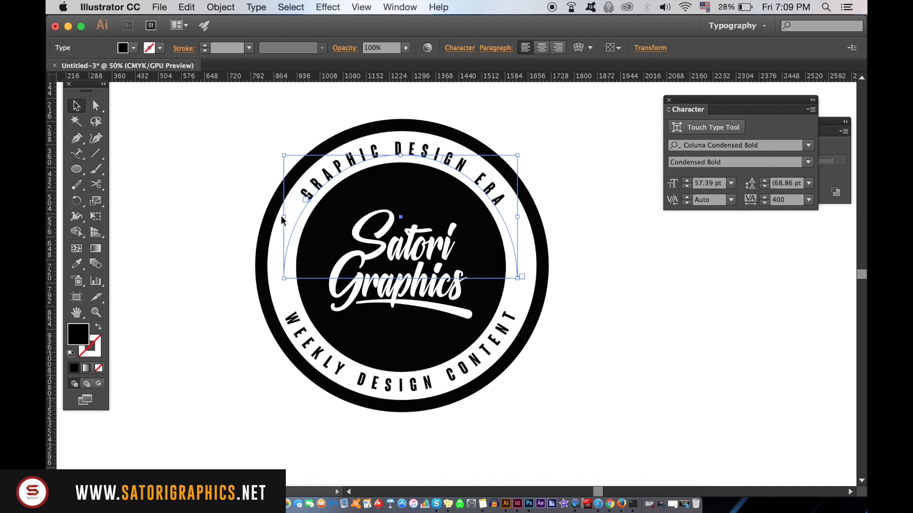
{"action": "left_click", "coordinate": [218, 236]}
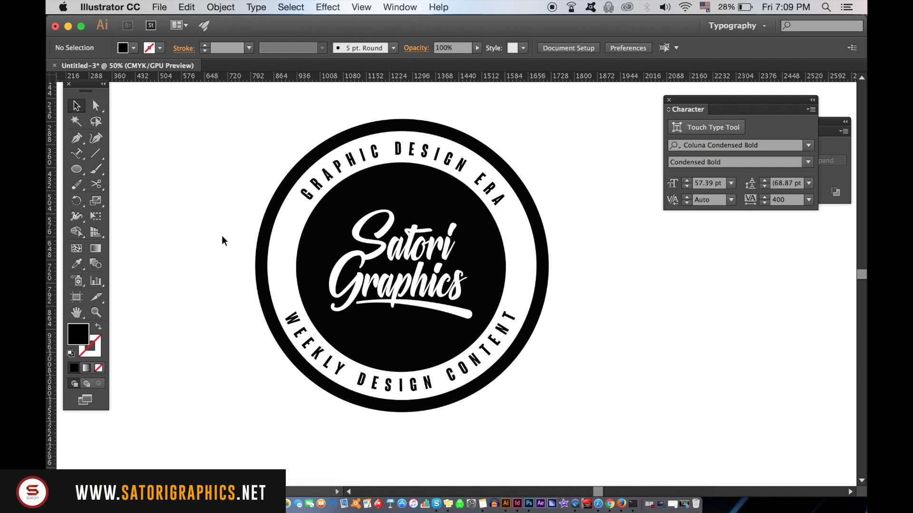
{"action": "left_click", "coordinate": [301, 212]}
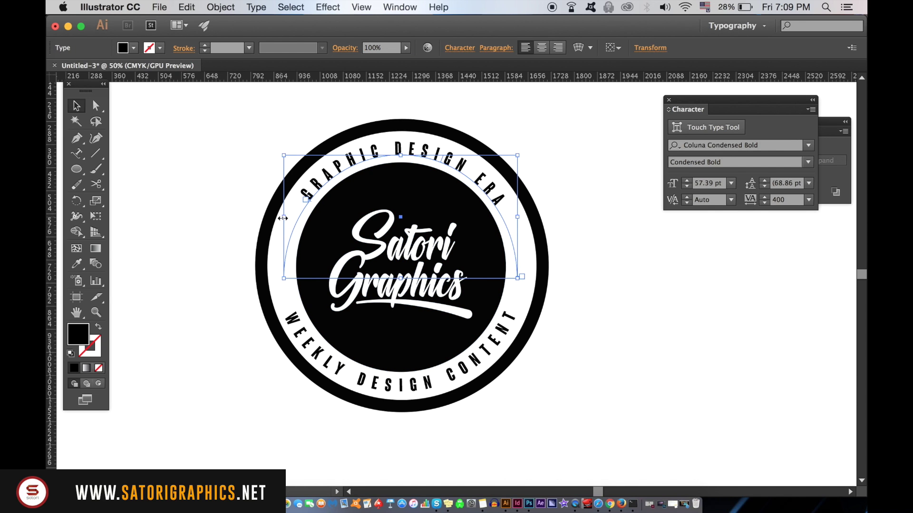
{"action": "left_click", "coordinate": [282, 217]}
{"action": "left_click", "coordinate": [220, 235]}
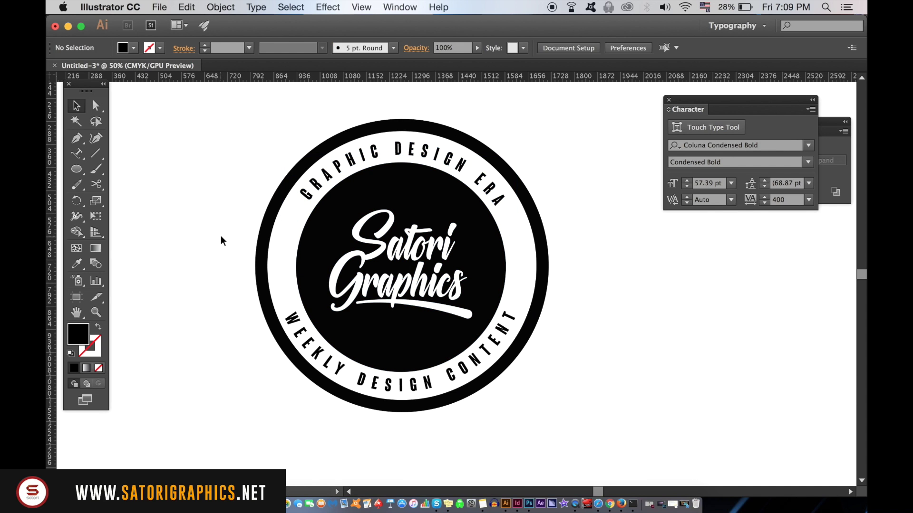
{"action": "left_click_drag", "start_coordinate": [325, 78], "coordinate": [335, 203]}
Slide GRAPHIC DESIGN ERA along its arc to centre it, then hide the guides.
{"action": "left_click", "coordinate": [97, 106]}
{"action": "left_click", "coordinate": [352, 176]}
{"action": "left_click", "coordinate": [322, 183]}
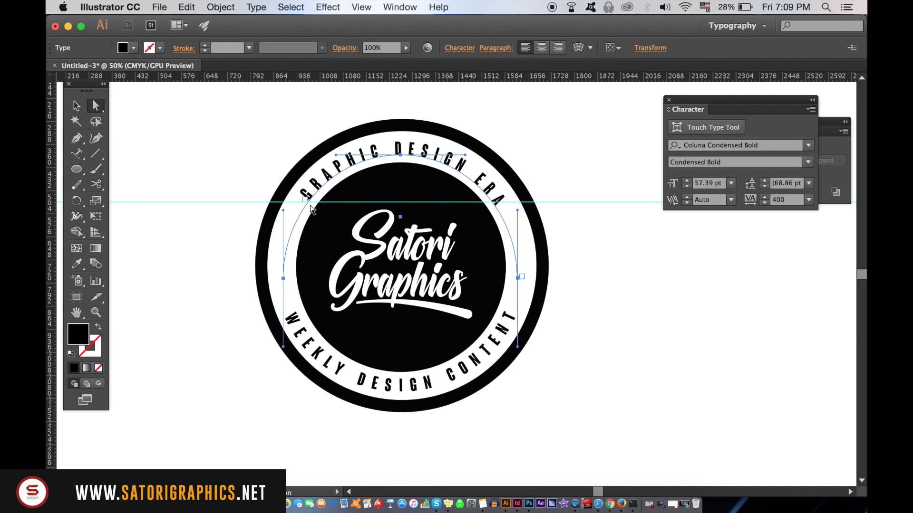
{"action": "left_click_drag", "start_coordinate": [310, 205], "coordinate": [309, 206]}
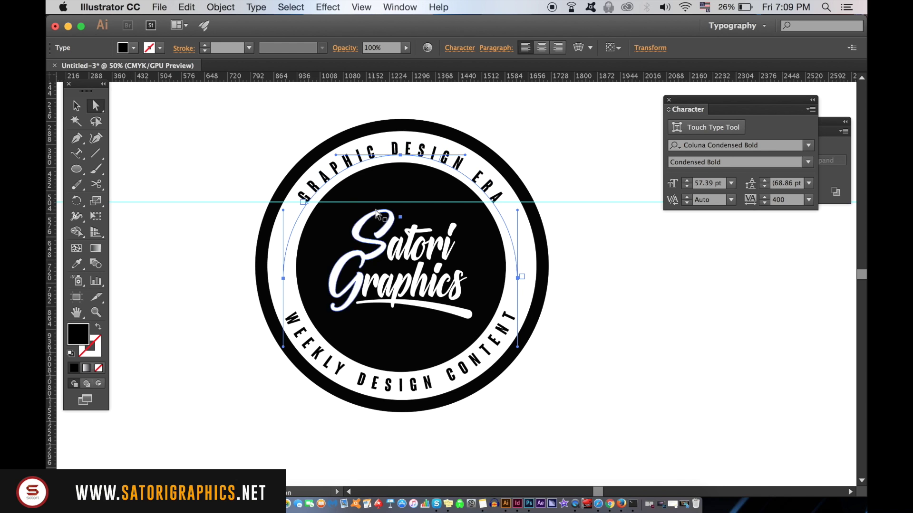
{"action": "key", "text": "v"}
{"action": "left_click", "coordinate": [173, 114]}
{"action": "key", "text": "super+semicolon"}
{"action": "key", "text": "slash"}
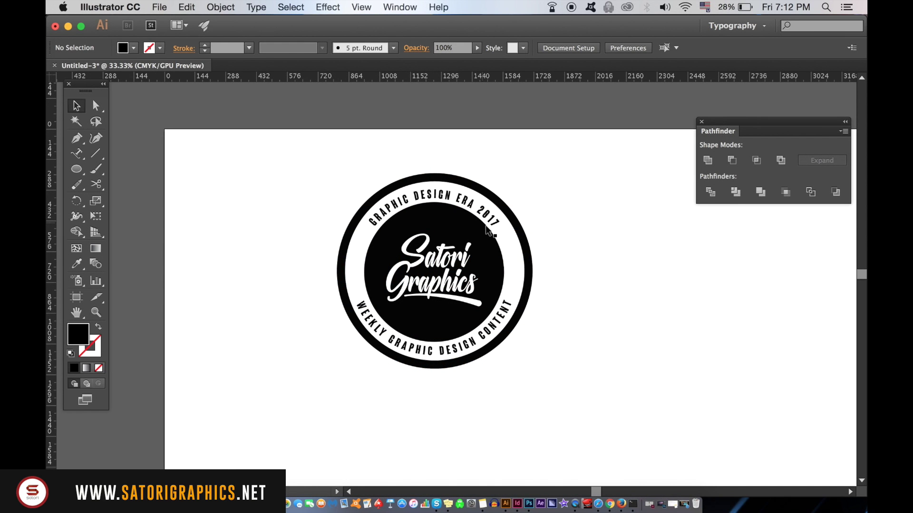
Centre the inner circle, lettering and outer ring on each other, and nudge the top arc text up.
{"action": "left_click", "coordinate": [492, 248]}
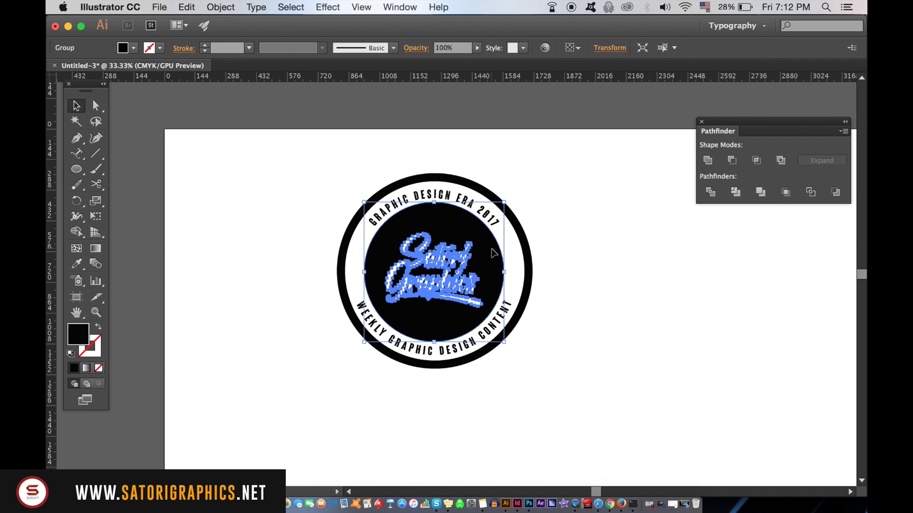
{"action": "left_click", "coordinate": [527, 243], "text": "shift"}
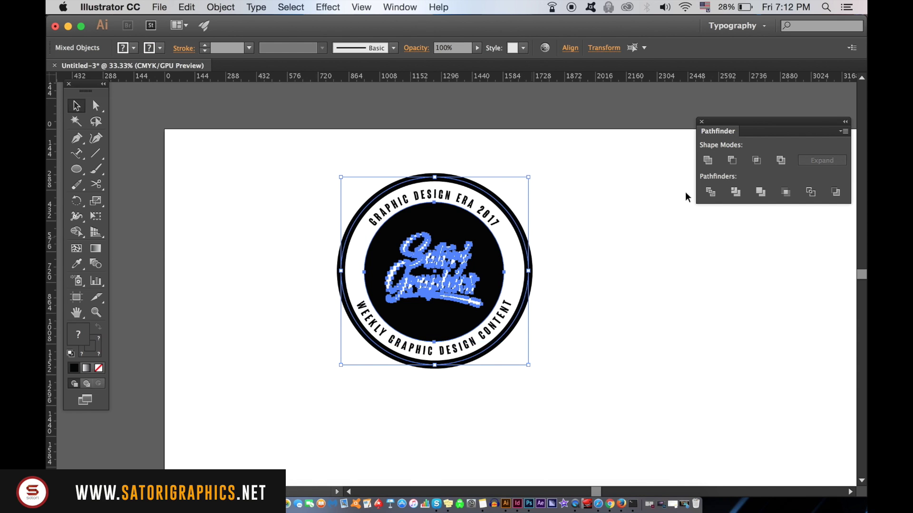
{"action": "left_click", "coordinate": [570, 48]}
{"action": "left_click", "coordinate": [543, 82]}
{"action": "left_click", "coordinate": [459, 82]}
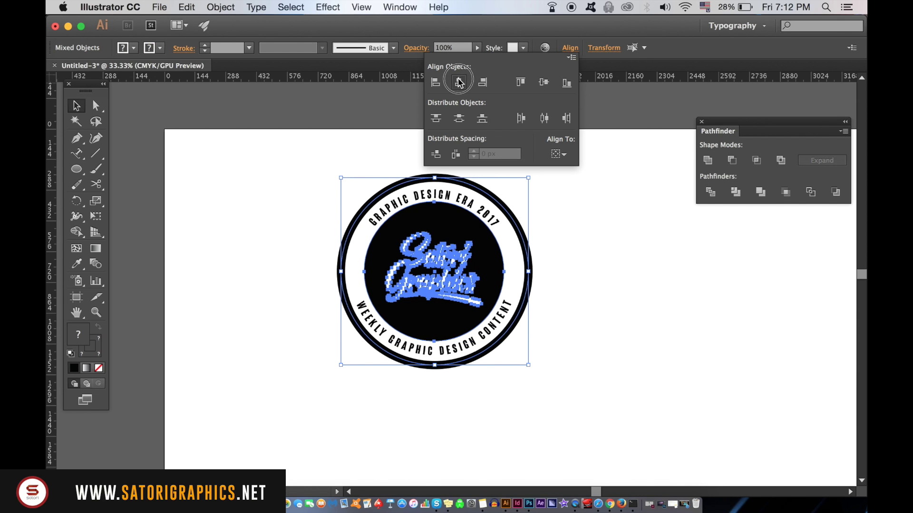
{"action": "left_click", "coordinate": [631, 275]}
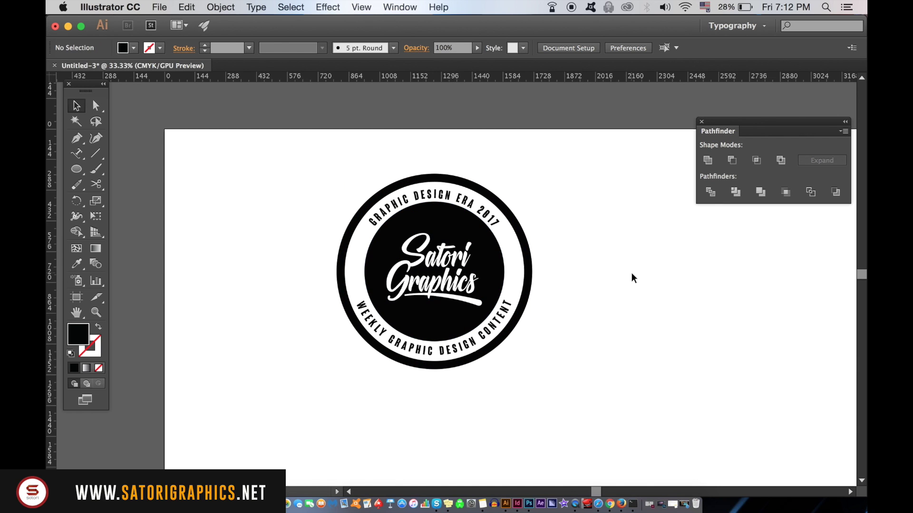
{"action": "left_click", "coordinate": [460, 200]}
{"action": "key", "text": "Up"}
{"action": "key", "text": "Up"}
{"action": "key", "text": "Up"}
{"action": "left_click", "coordinate": [652, 300]}
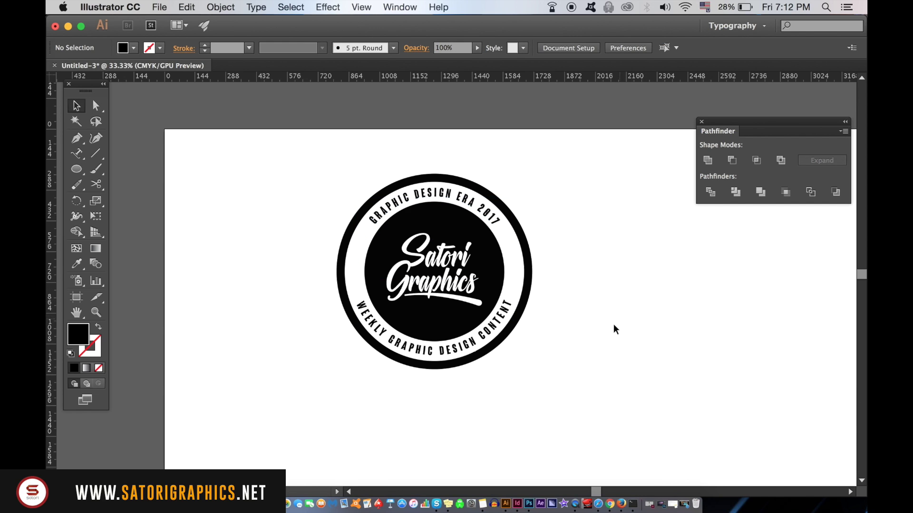
Convert all badge strokes to filled shapes and the lettering to outlines.
{"action": "left_click_drag", "start_coordinate": [292, 152], "coordinate": [604, 398]}
{"action": "left_click", "coordinate": [224, 7]}
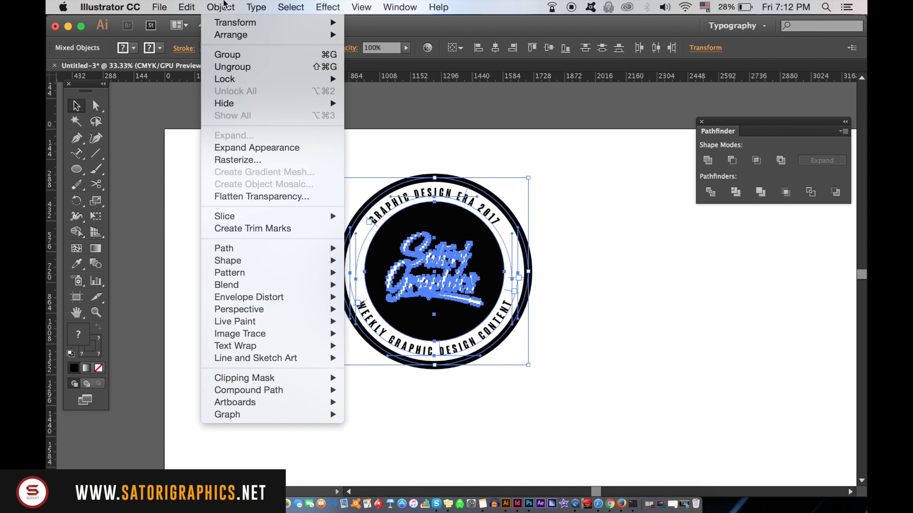
{"action": "mouse_move", "coordinate": [271, 248]}
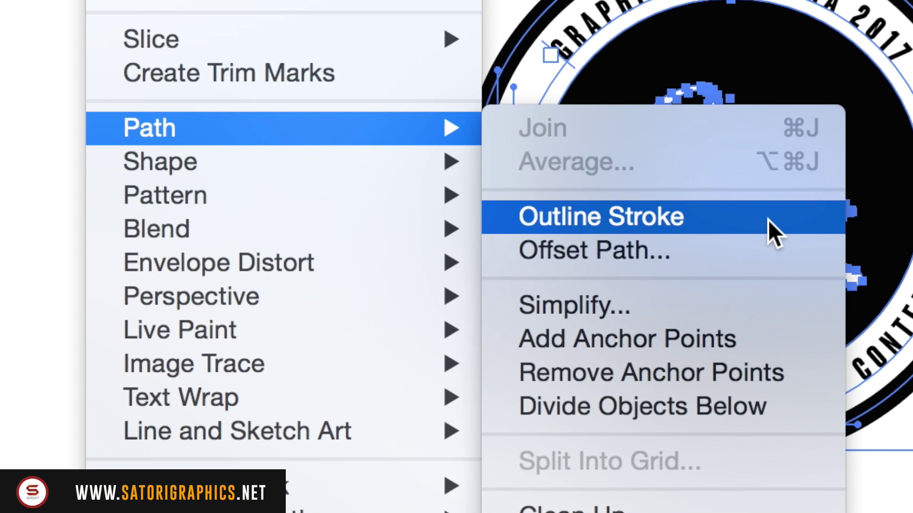
{"action": "left_click", "coordinate": [769, 219]}
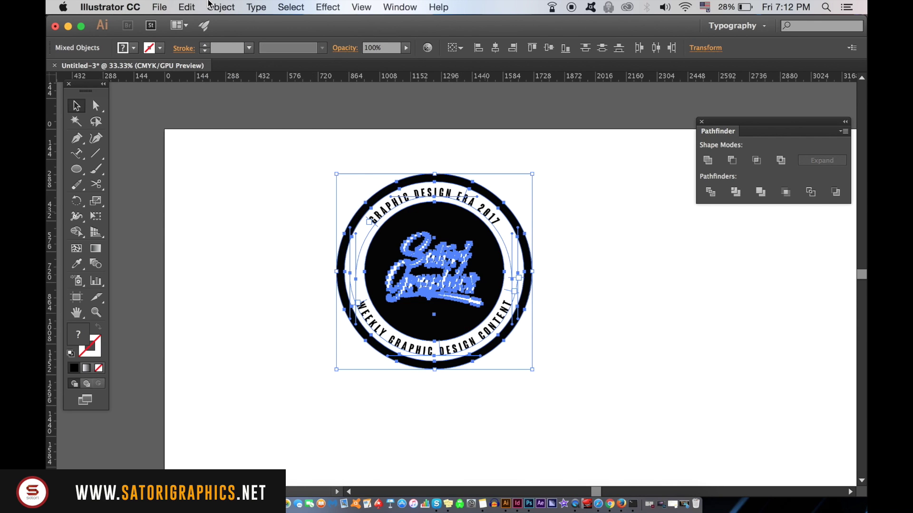
{"action": "left_click", "coordinate": [254, 7]}
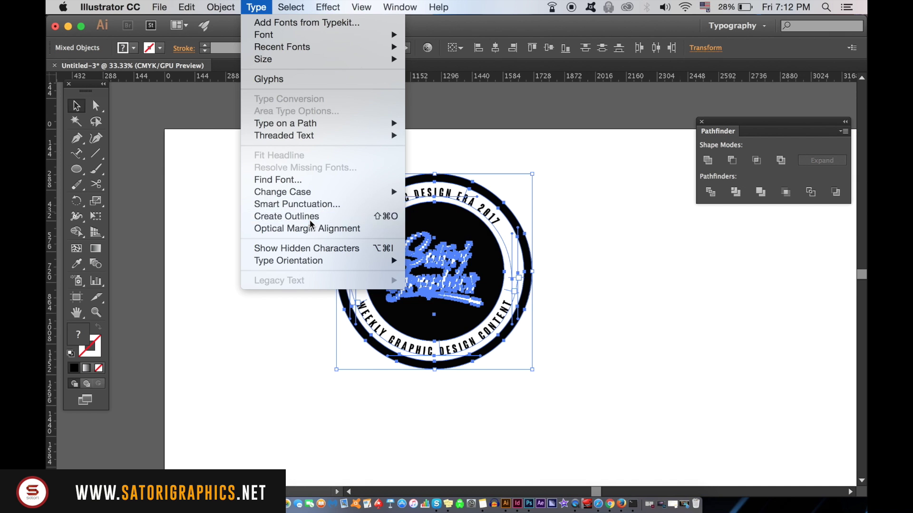
{"action": "left_click", "coordinate": [405, 205]}
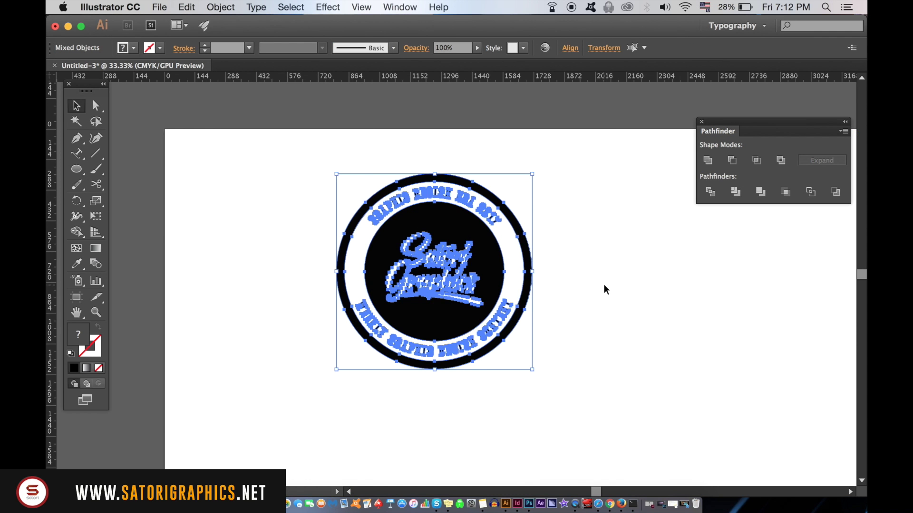
{"action": "left_click", "coordinate": [604, 285]}
Unite every badge shape into one and move the badge up and left.
{"action": "left_click_drag", "start_coordinate": [287, 139], "coordinate": [525, 353]}
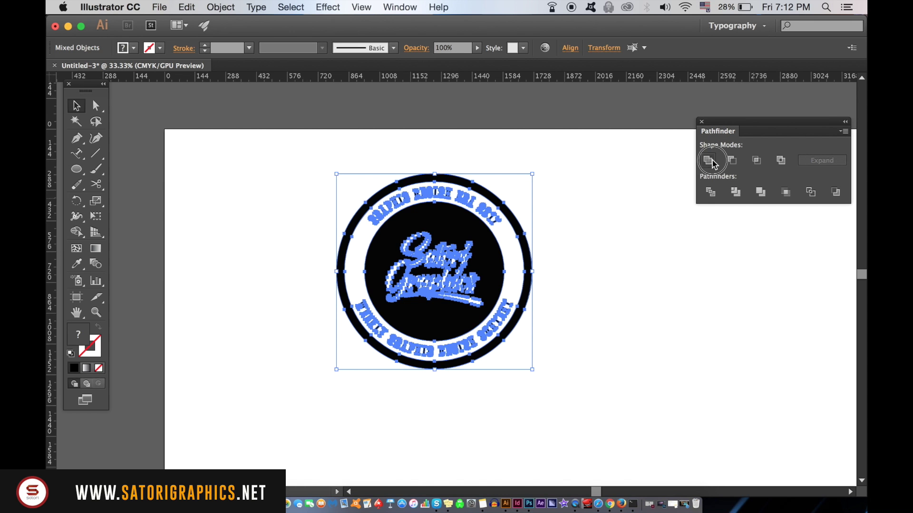
{"action": "left_click", "coordinate": [259, 259]}
{"action": "left_click", "coordinate": [664, 290]}
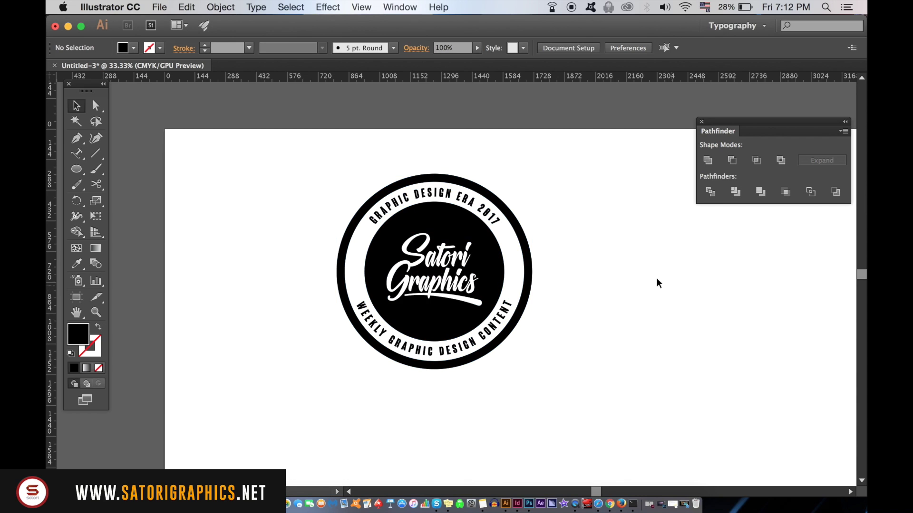
{"action": "scroll", "coordinate": [537, 256], "scroll_direction": "right", "scroll_amount": 3}
{"action": "scroll", "coordinate": [518, 258], "scroll_direction": "up", "scroll_amount": 1}
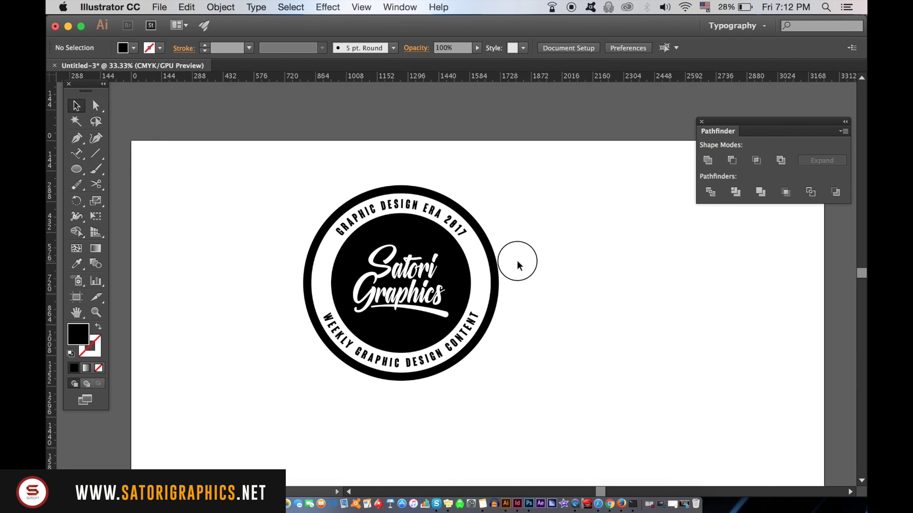
{"action": "left_click_drag", "start_coordinate": [478, 257], "coordinate": [404, 241]}
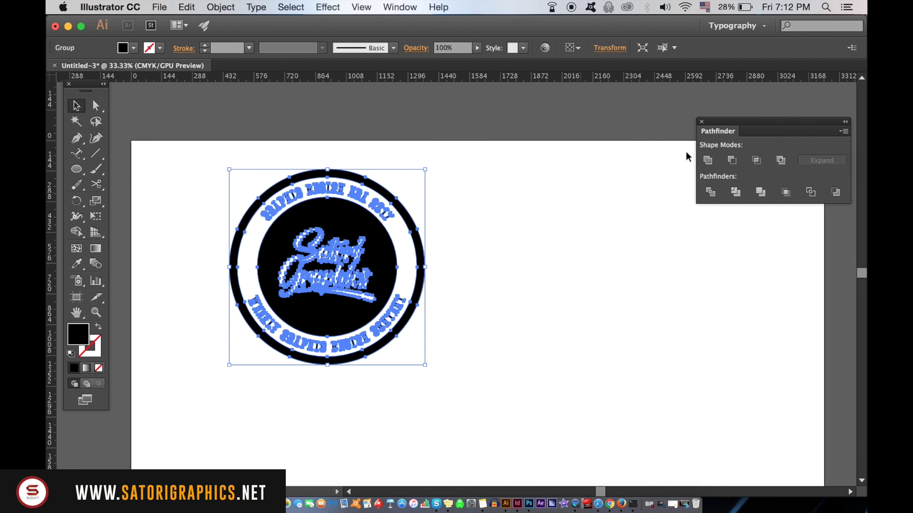
Close the Pathfinder panel and show the Transparency panel from the Window menu.
{"action": "left_click", "coordinate": [702, 122]}
{"action": "left_click", "coordinate": [400, 7]}
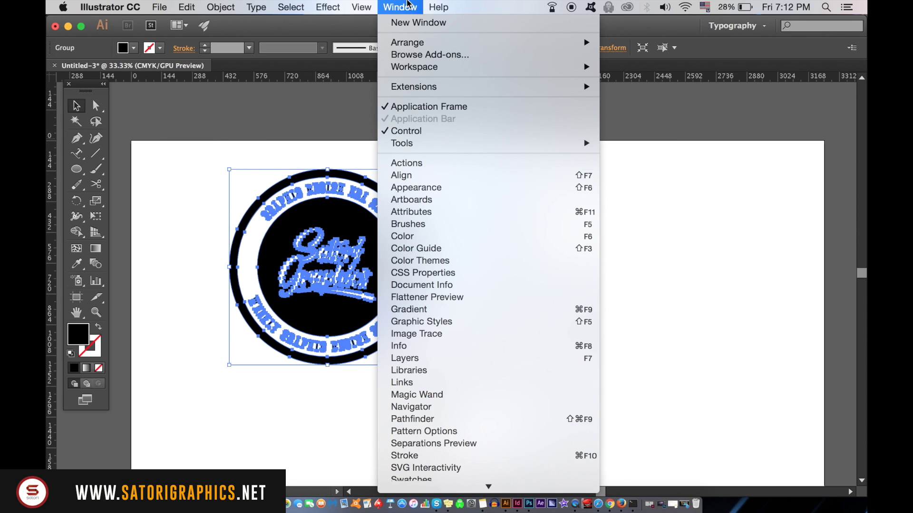
{"action": "mouse_move", "coordinate": [480, 506]}
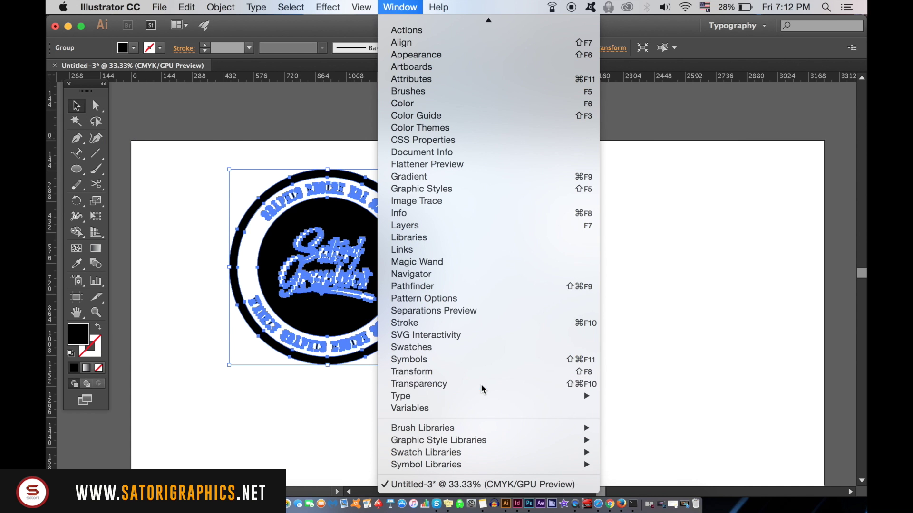
{"action": "left_click", "coordinate": [405, 253]}
{"action": "left_click", "coordinate": [603, 192]}
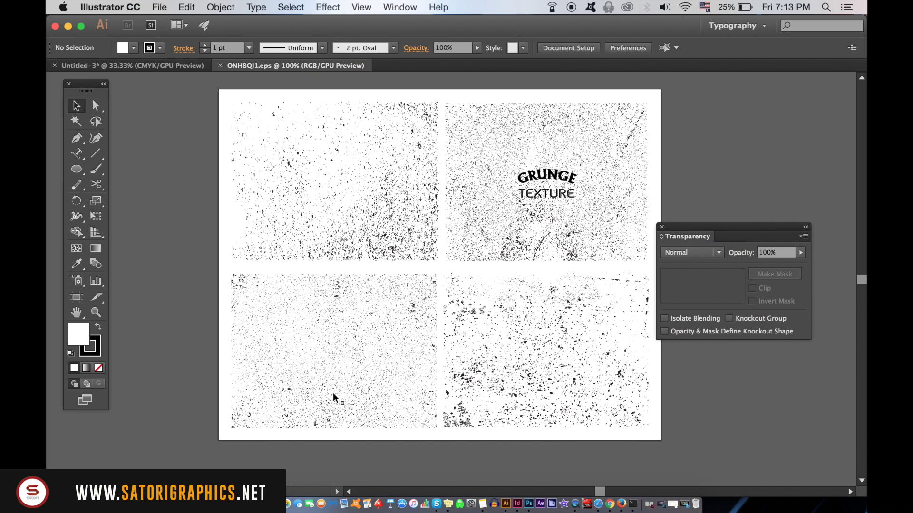
Copy the solid bottom-left grunge texture from the ONH8QJ1.eps sheet.
{"action": "left_click", "coordinate": [366, 398]}
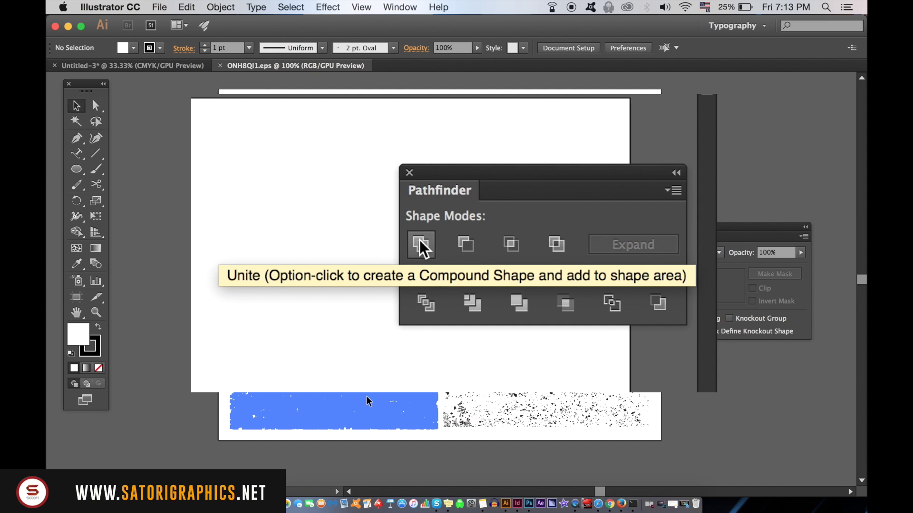
{"action": "left_click", "coordinate": [366, 396]}
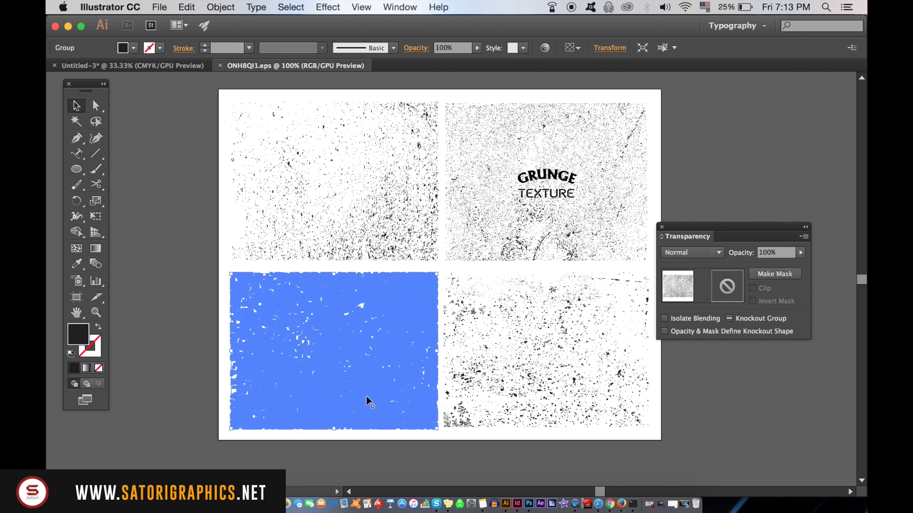
{"action": "key", "text": "super+c"}
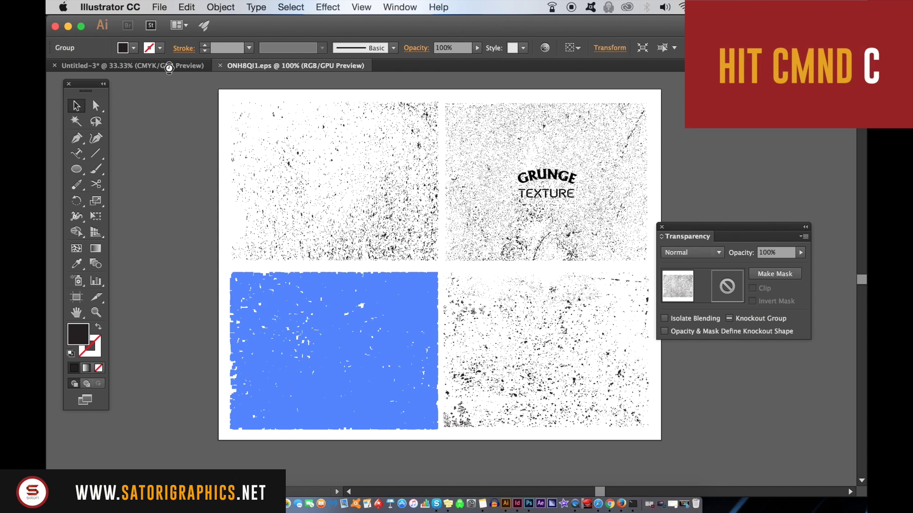
Give the badge group an opacity mask with Clip unchecked and enter mask editing.
{"action": "left_click", "coordinate": [171, 71]}
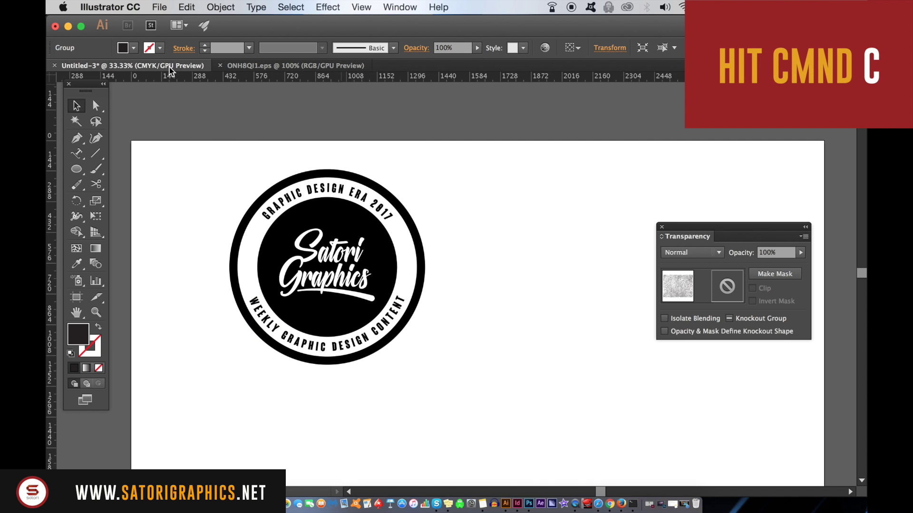
{"action": "left_click", "coordinate": [375, 243]}
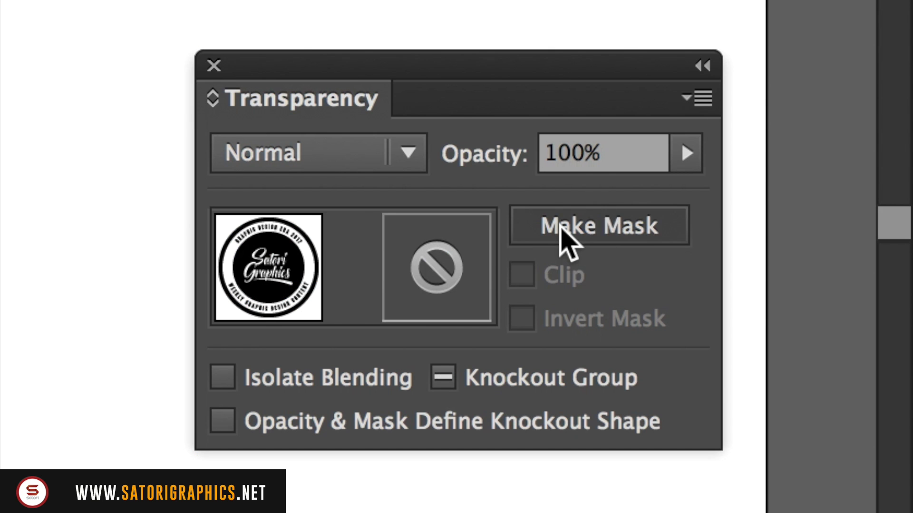
{"action": "left_click", "coordinate": [766, 275]}
{"action": "left_click", "coordinate": [556, 284]}
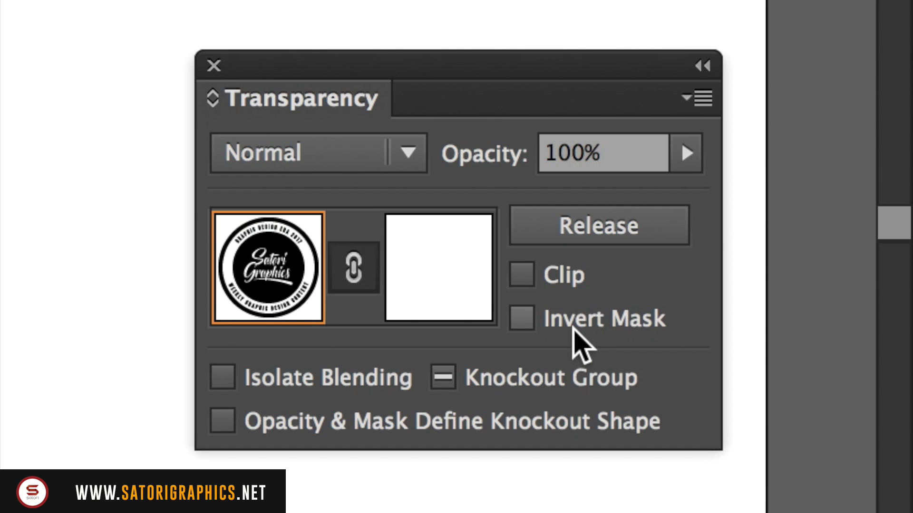
{"action": "left_click", "coordinate": [471, 302]}
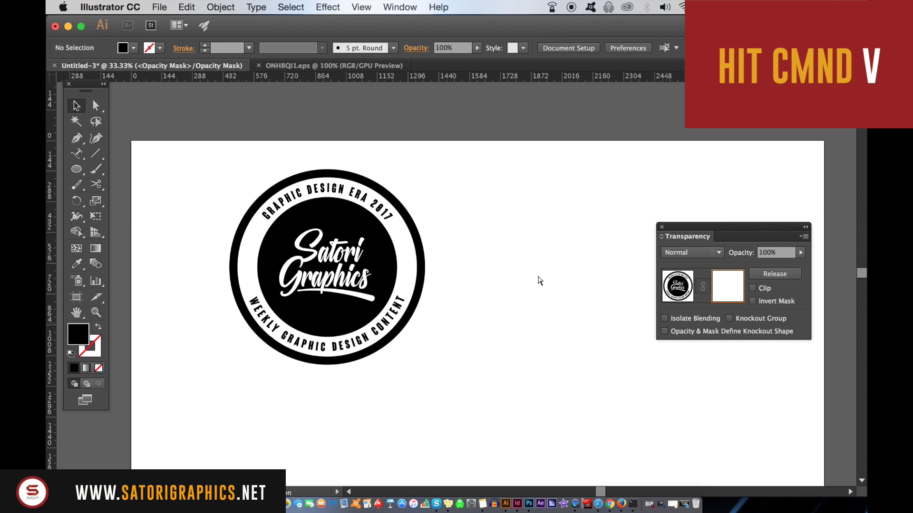
Paste the grunge texture into the mask, scaled to cover the badge, then return to the artwork.
{"action": "key", "text": "super+v"}
{"action": "left_click_drag", "start_coordinate": [467, 270], "coordinate": [297, 220]}
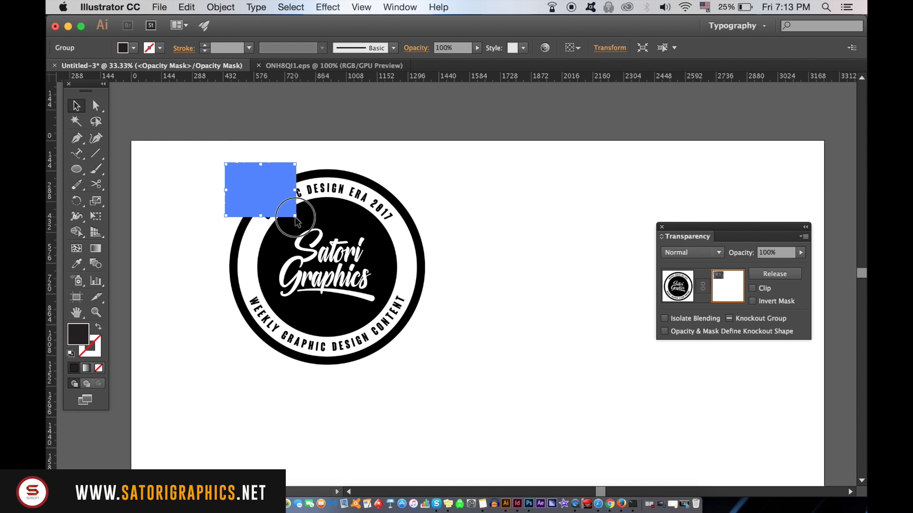
{"action": "left_click_drag", "start_coordinate": [405, 312], "coordinate": [518, 391]}
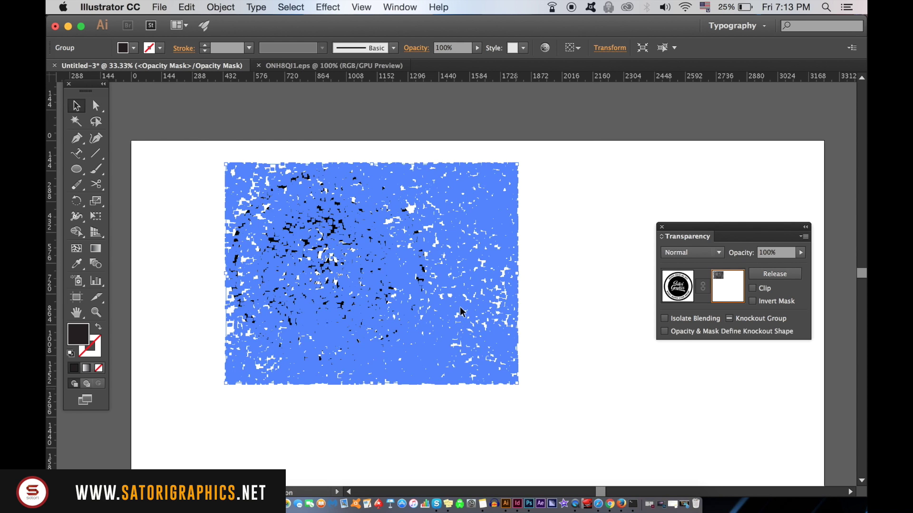
{"action": "mouse_move", "coordinate": [465, 315]}
{"action": "left_mouse_down"}
{"action": "mouse_move", "coordinate": [436, 304]}
{"action": "mouse_move", "coordinate": [449, 313]}
{"action": "left_mouse_up"}
{"action": "left_click_drag", "start_coordinate": [592, 353], "coordinate": [591, 355]}
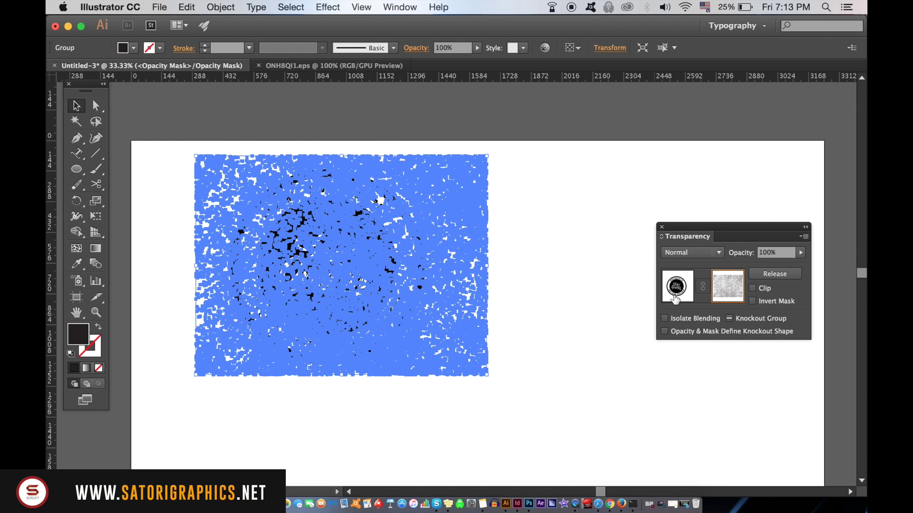
{"action": "left_click", "coordinate": [423, 276]}
{"action": "left_click", "coordinate": [596, 310]}
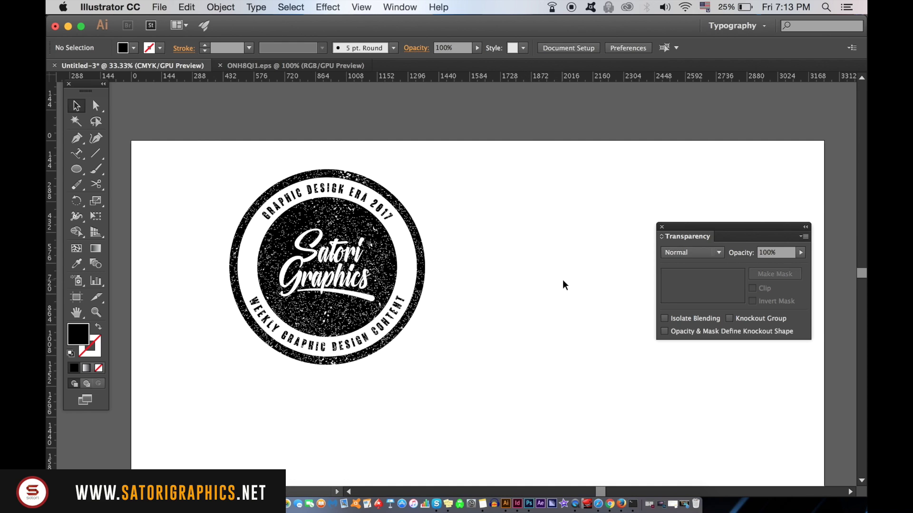
Fill the badge group with a saturated red, darkened twice in the Color Picker.
{"action": "left_click", "coordinate": [385, 266]}
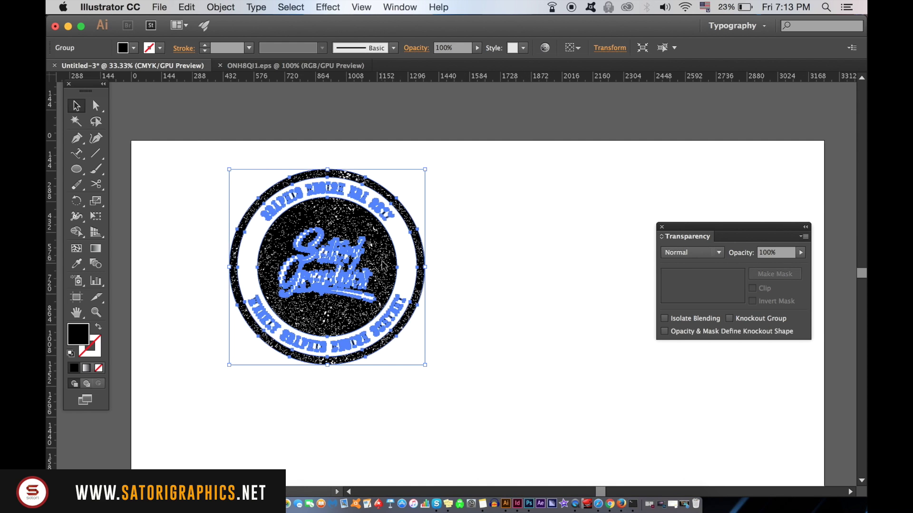
{"action": "double_click", "coordinate": [82, 337]}
{"action": "mouse_move", "coordinate": [625, 295]}
{"action": "left_mouse_down"}
{"action": "mouse_move", "coordinate": [656, 235]}
{"action": "mouse_move", "coordinate": [677, 238]}
{"action": "left_mouse_up"}
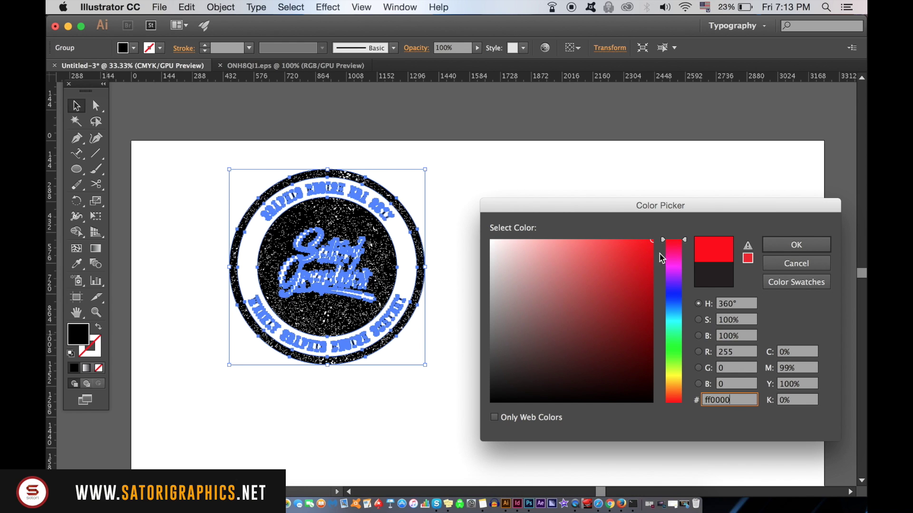
{"action": "left_click_drag", "start_coordinate": [651, 247], "coordinate": [660, 257]}
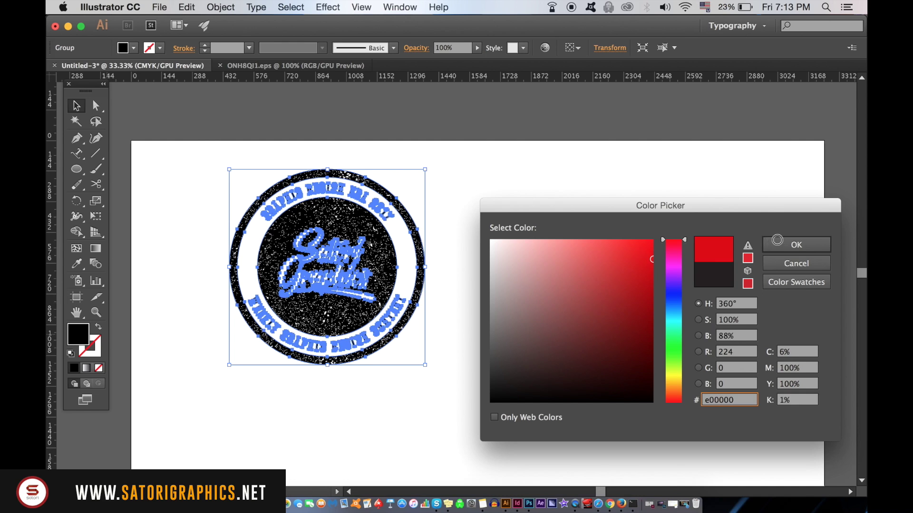
{"action": "left_click", "coordinate": [782, 244]}
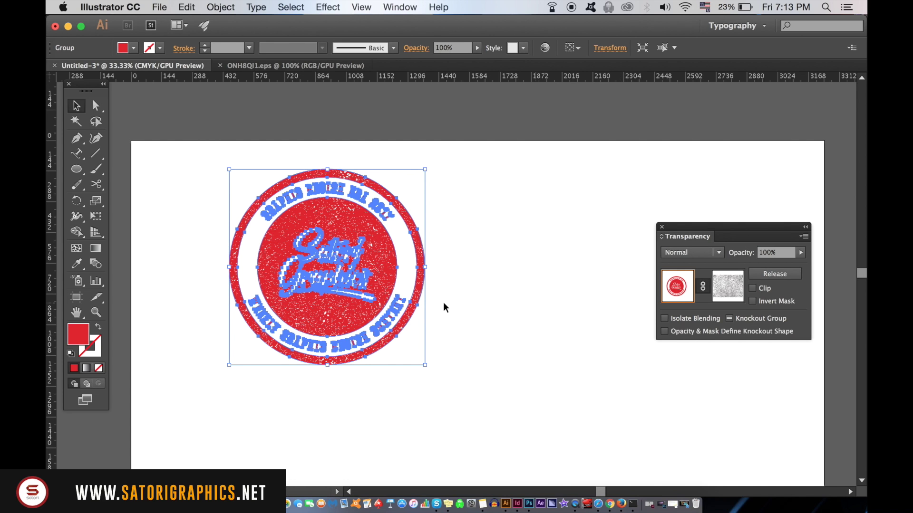
{"action": "double_click", "coordinate": [78, 334]}
{"action": "left_click_drag", "start_coordinate": [645, 281], "coordinate": [656, 282]}
{"action": "left_click", "coordinate": [799, 252]}
{"action": "left_click", "coordinate": [568, 292]}
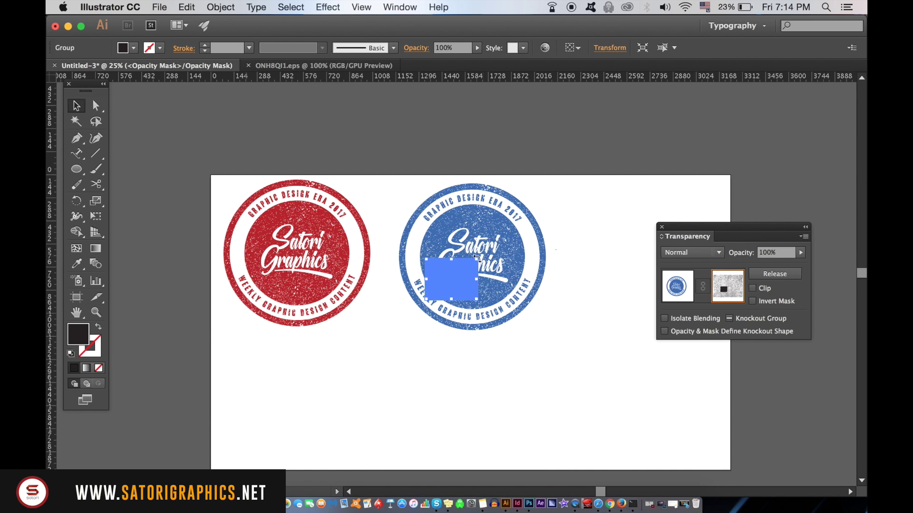
Scale up the texture in the blue badge's mask to cover it, then exit the mask.
{"action": "left_click_drag", "start_coordinate": [478, 260], "coordinate": [658, 168]}
{"action": "left_click_drag", "start_coordinate": [430, 302], "coordinate": [430, 304]}
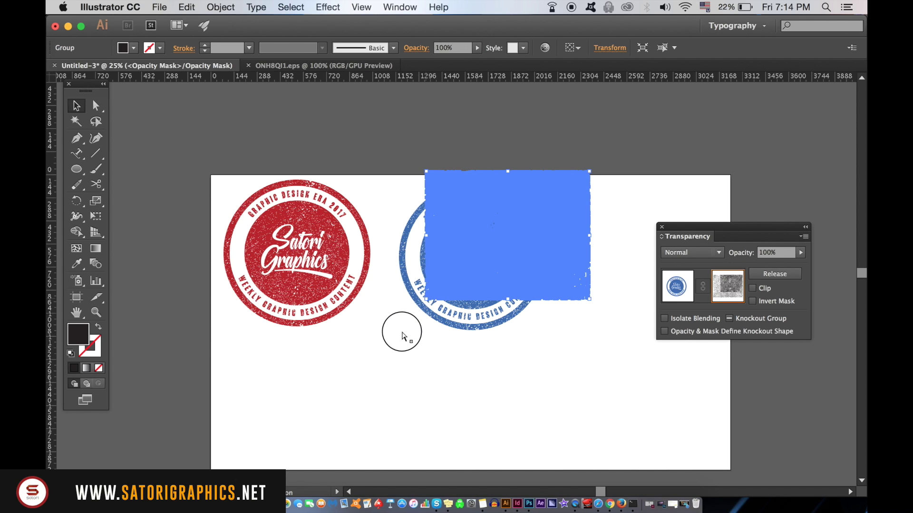
{"action": "left_click_drag", "start_coordinate": [400, 336], "coordinate": [372, 352]}
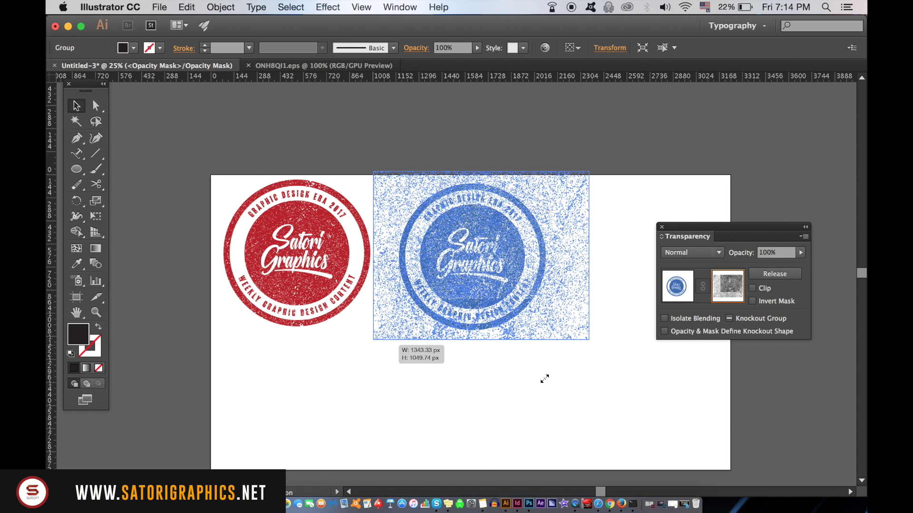
{"action": "left_click", "coordinate": [679, 288]}
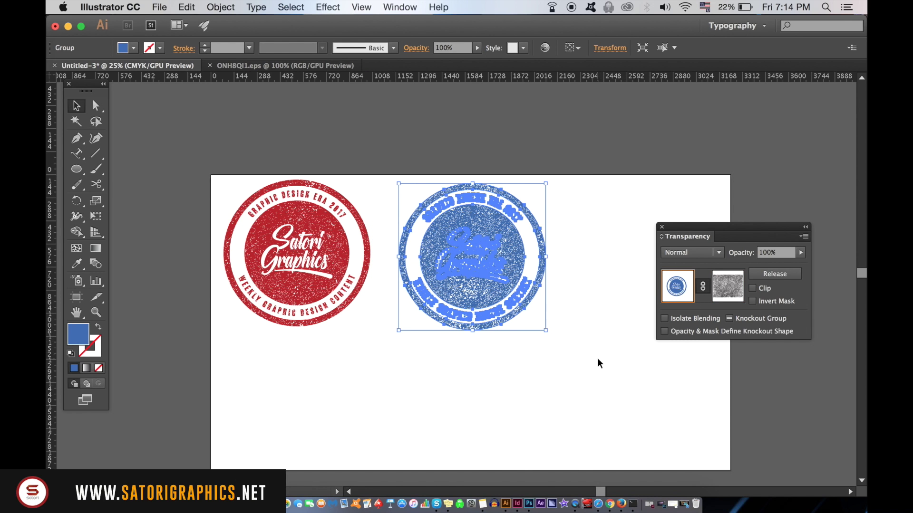
{"action": "left_click", "coordinate": [622, 330]}
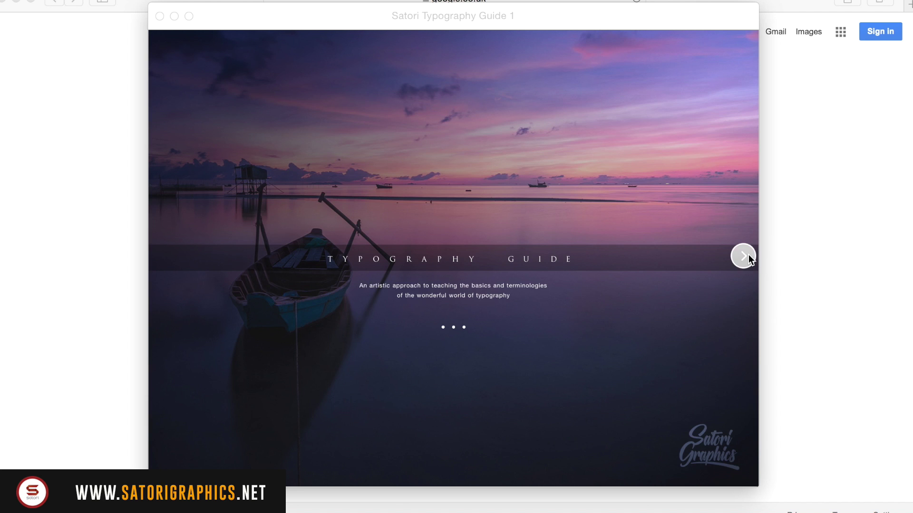
Advance the Typography Guide slideshow past the Art of Typography slide to the stroke-weight tip.
{"action": "left_click", "coordinate": [743, 256]}
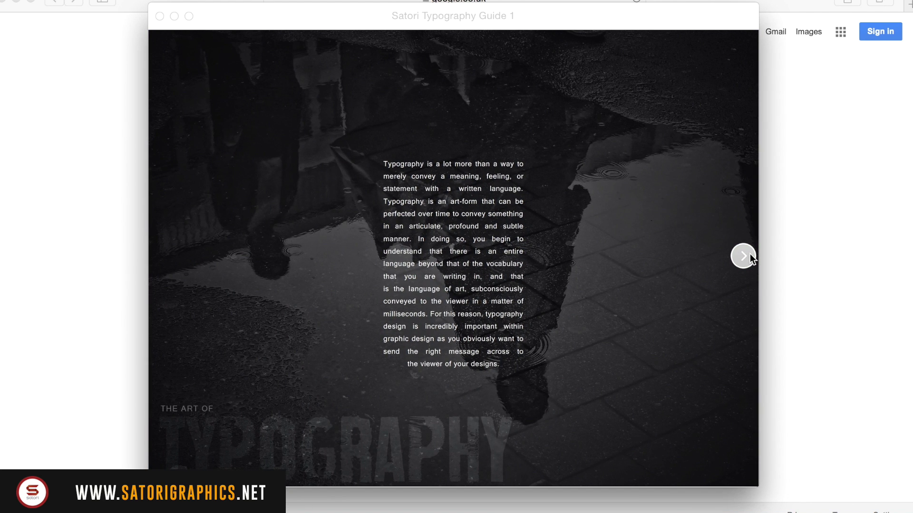
{"action": "left_click", "coordinate": [749, 255]}
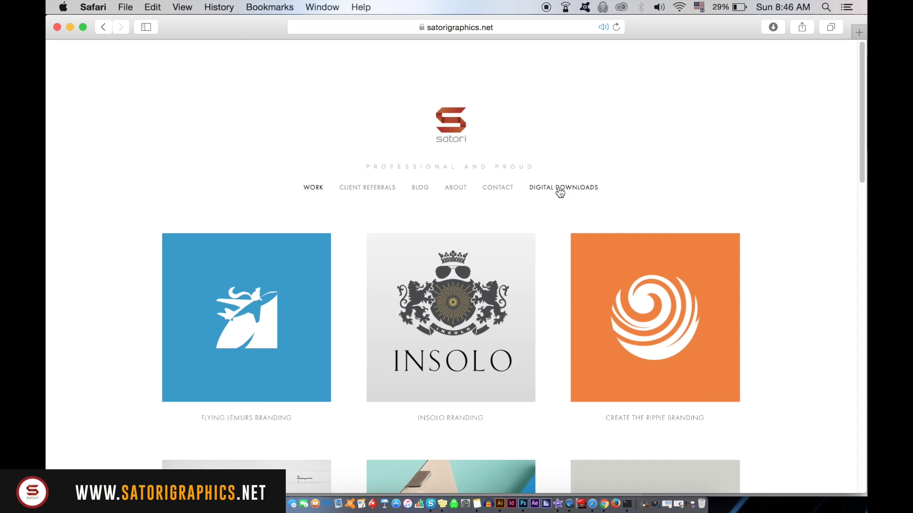
Add the Beginner Typography eBook Guide from Digital Downloads to the cart and view the cart.
{"action": "left_click", "coordinate": [454, 256]}
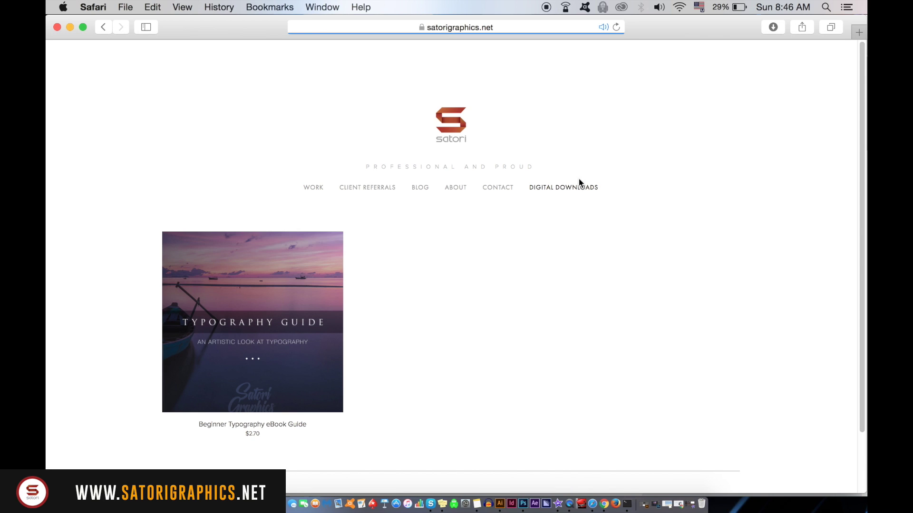
{"action": "scroll", "coordinate": [451, 253], "scroll_direction": "down", "scroll_amount": 2}
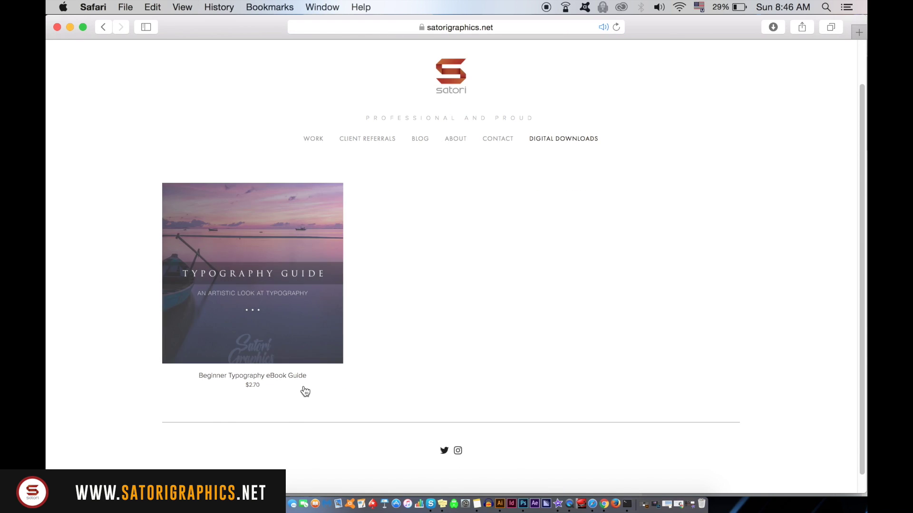
{"action": "left_click", "coordinate": [333, 252]}
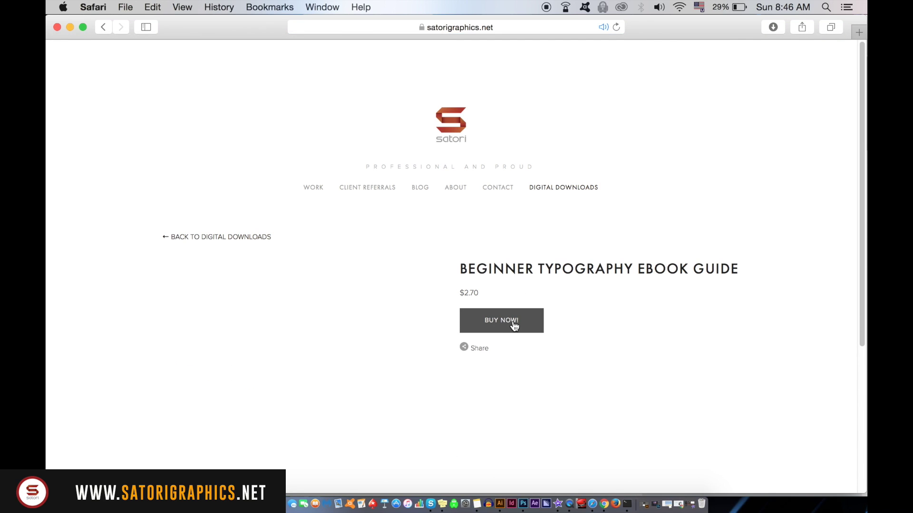
{"action": "left_click", "coordinate": [513, 324]}
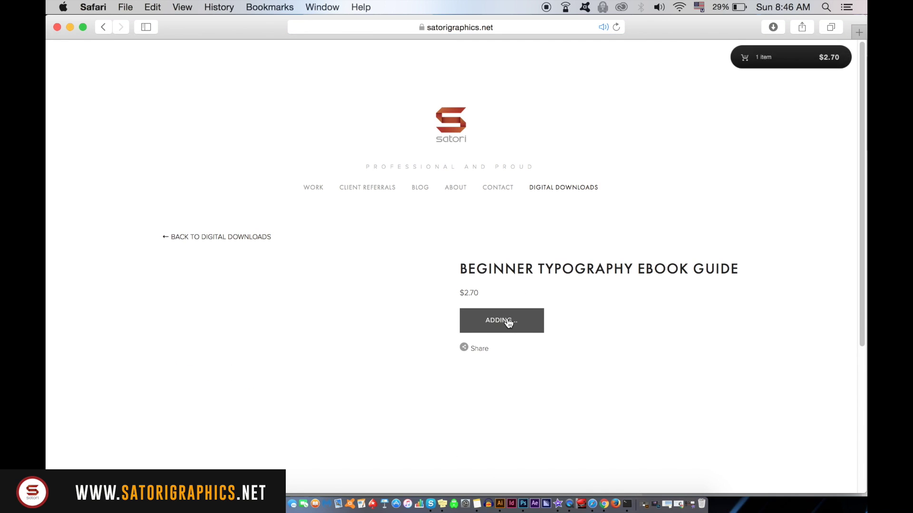
{"action": "left_click", "coordinate": [769, 60]}
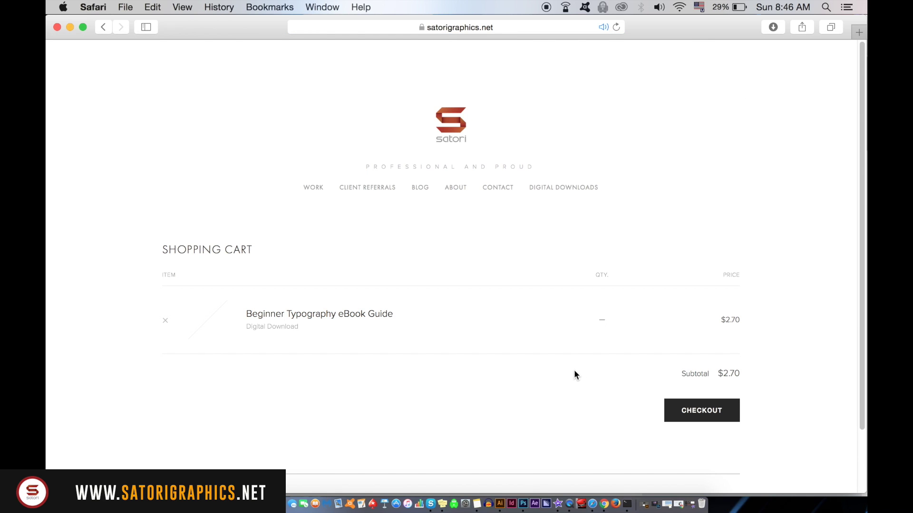
Page through the guide's preview slides past The Art of Typography to Typography Tip #1 on stroke weight.
{"action": "scroll", "coordinate": [490, 228], "scroll_direction": "down", "scroll_amount": 2}
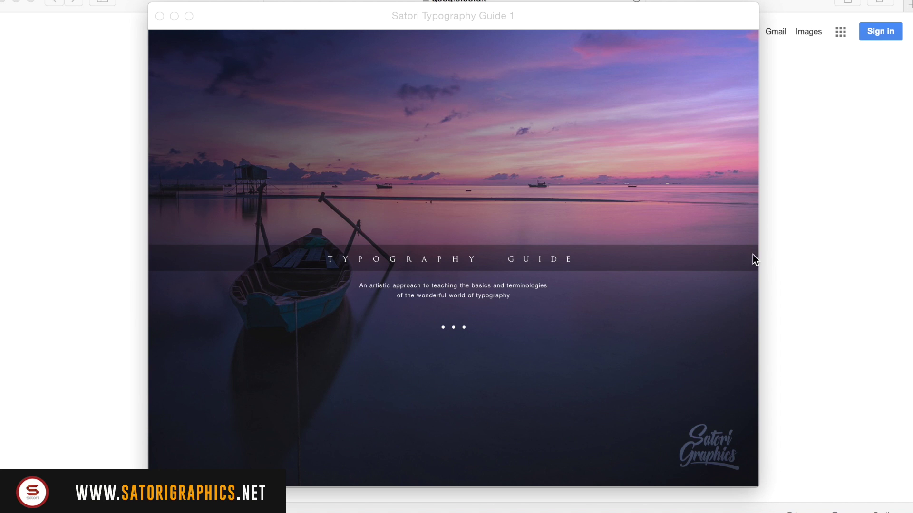
{"action": "left_click", "coordinate": [749, 255]}
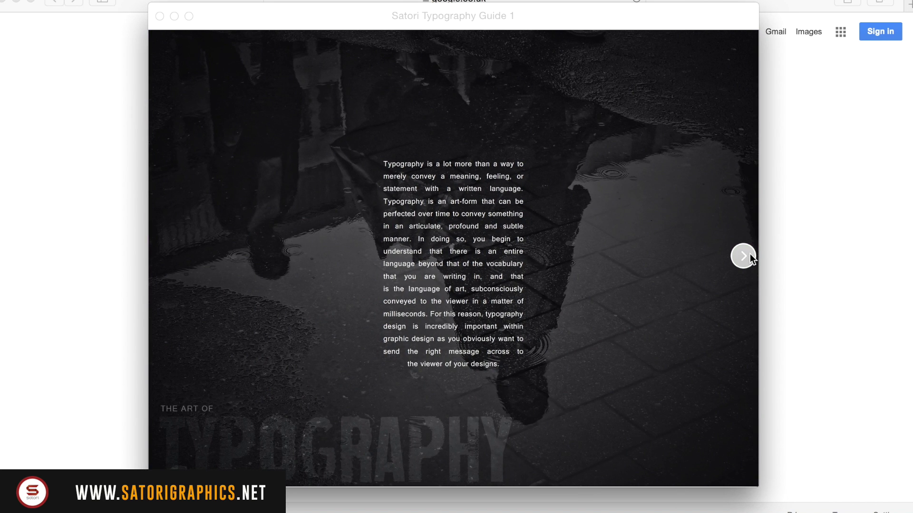
{"action": "left_click", "coordinate": [750, 255]}
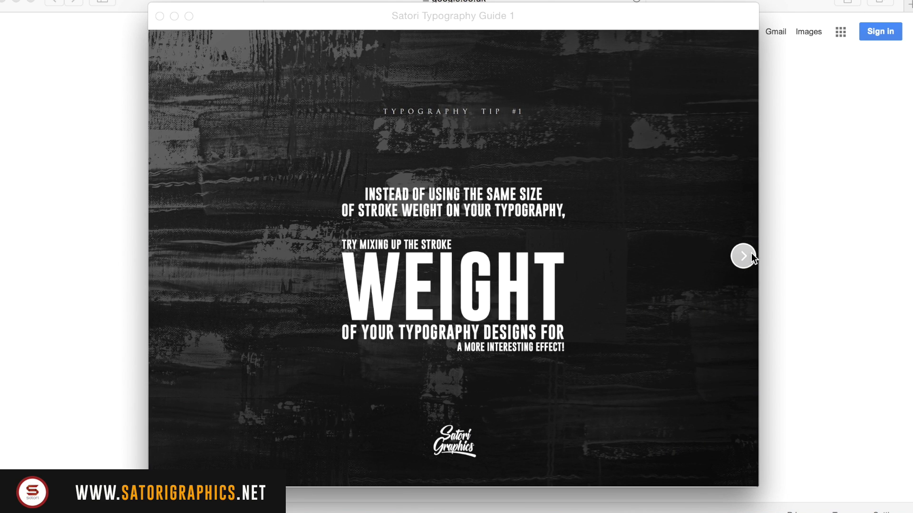